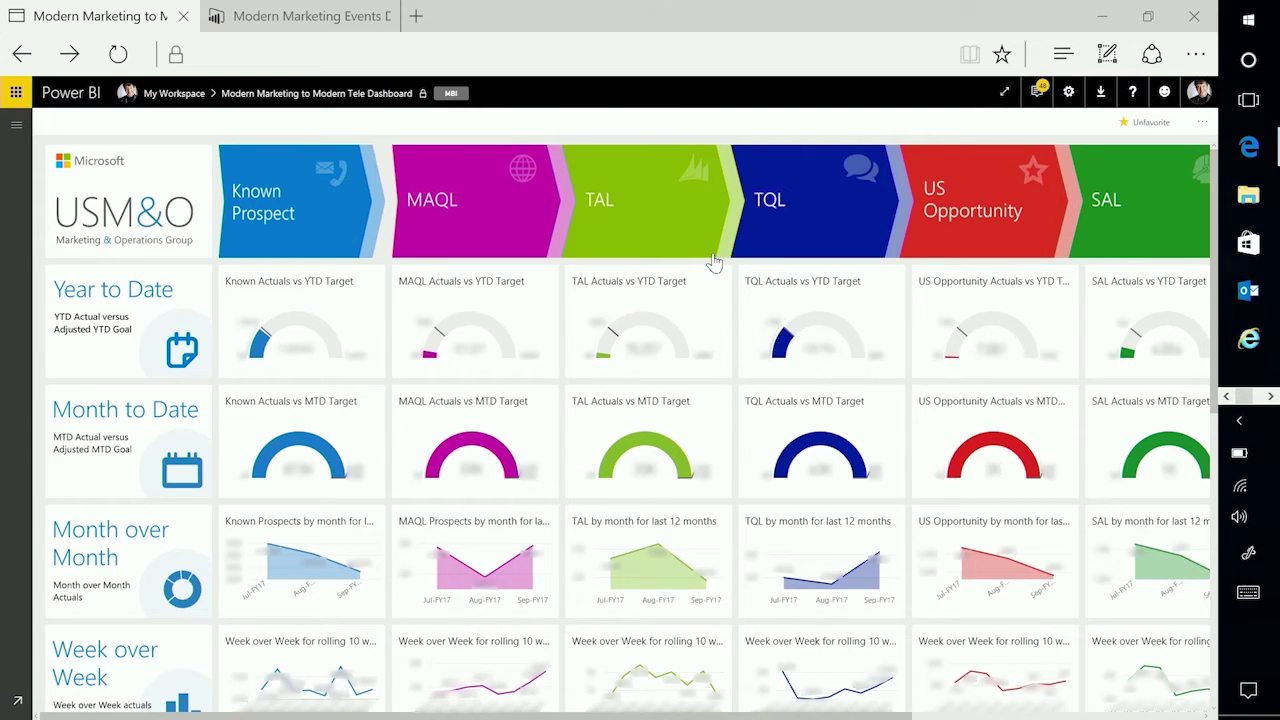
Step: Review the marketing dashboard's funnel stage columns from Known Prospect across to Win
left_click(143, 22)
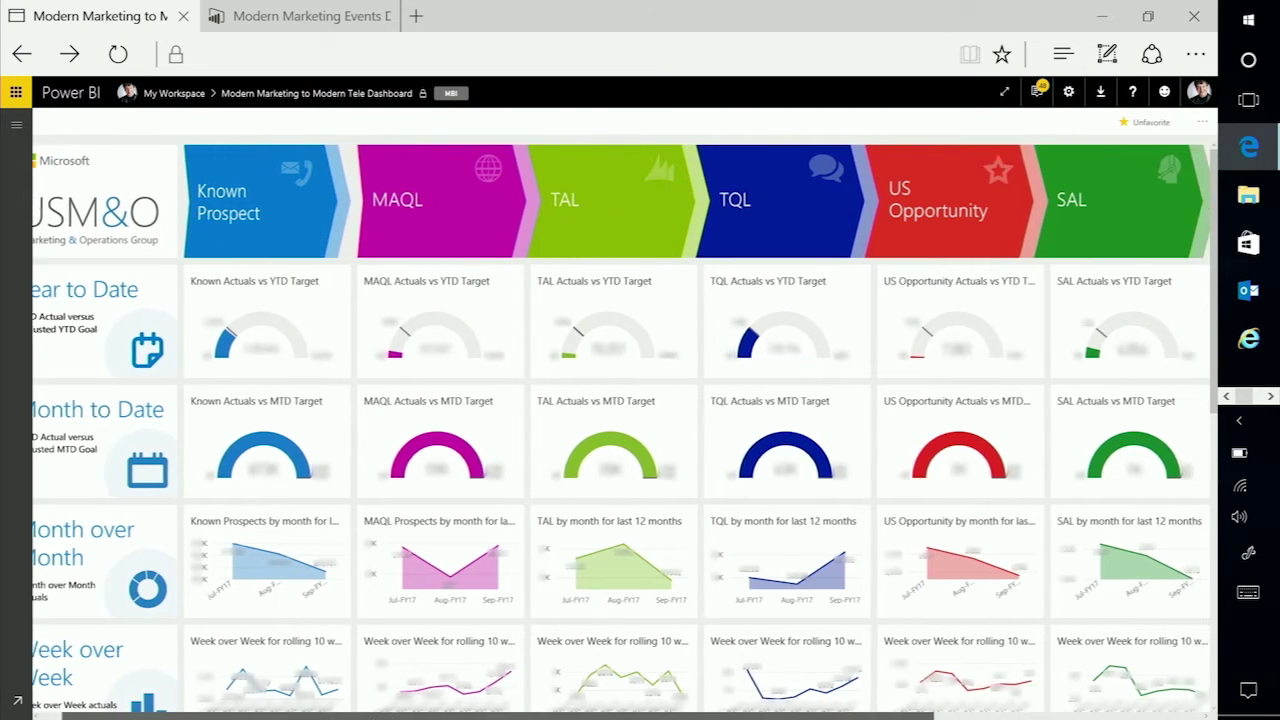
scroll(338, 716, "right", 2)
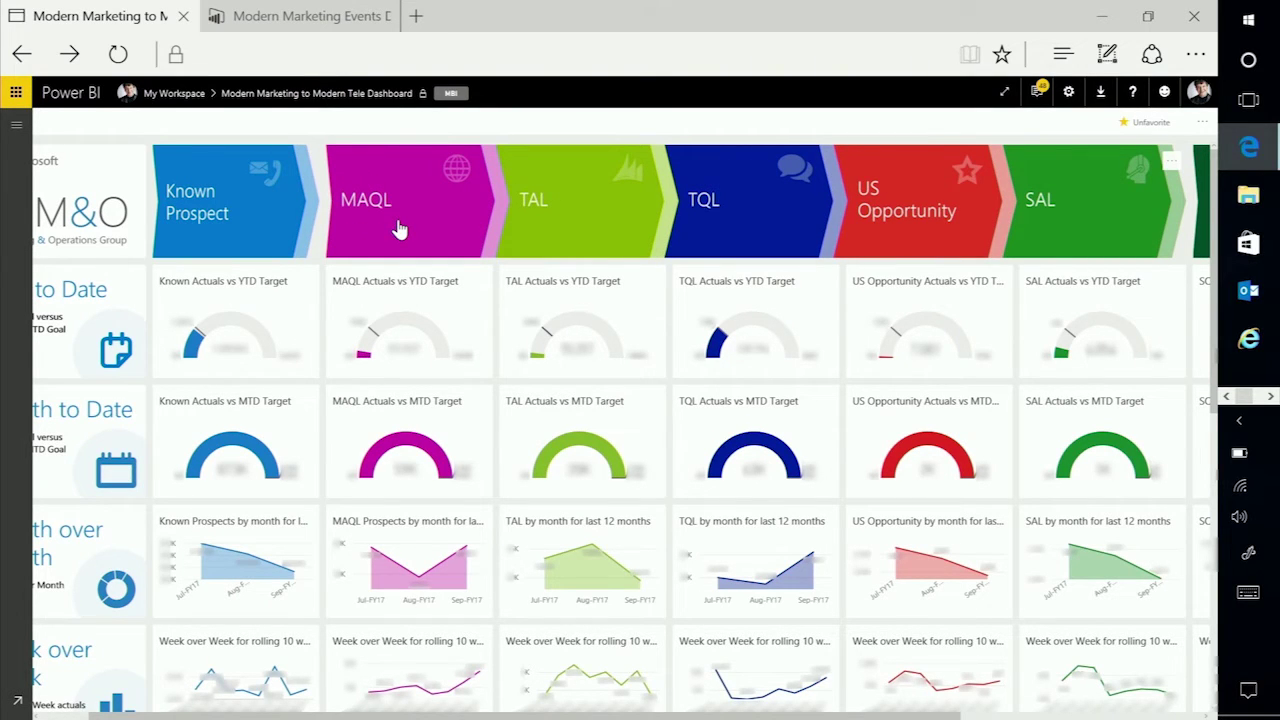
scroll(399, 229, "right", 4)
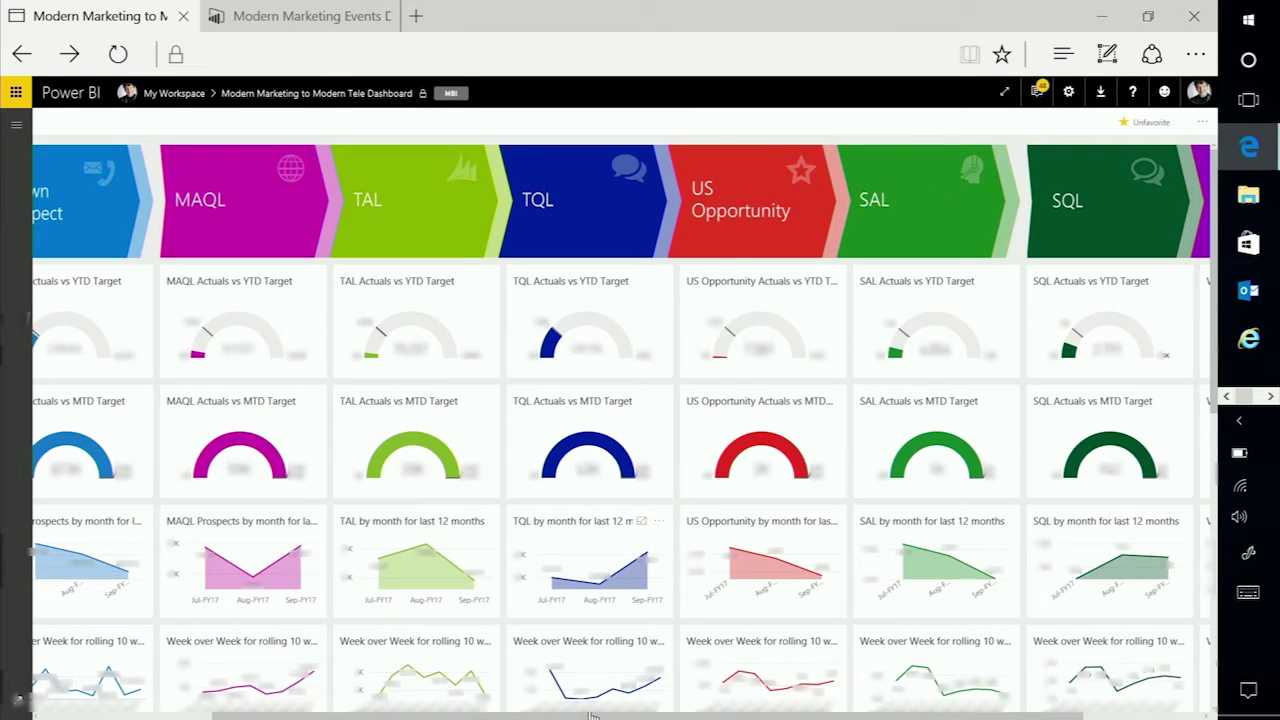
left_click_drag(590, 714, 708, 714)
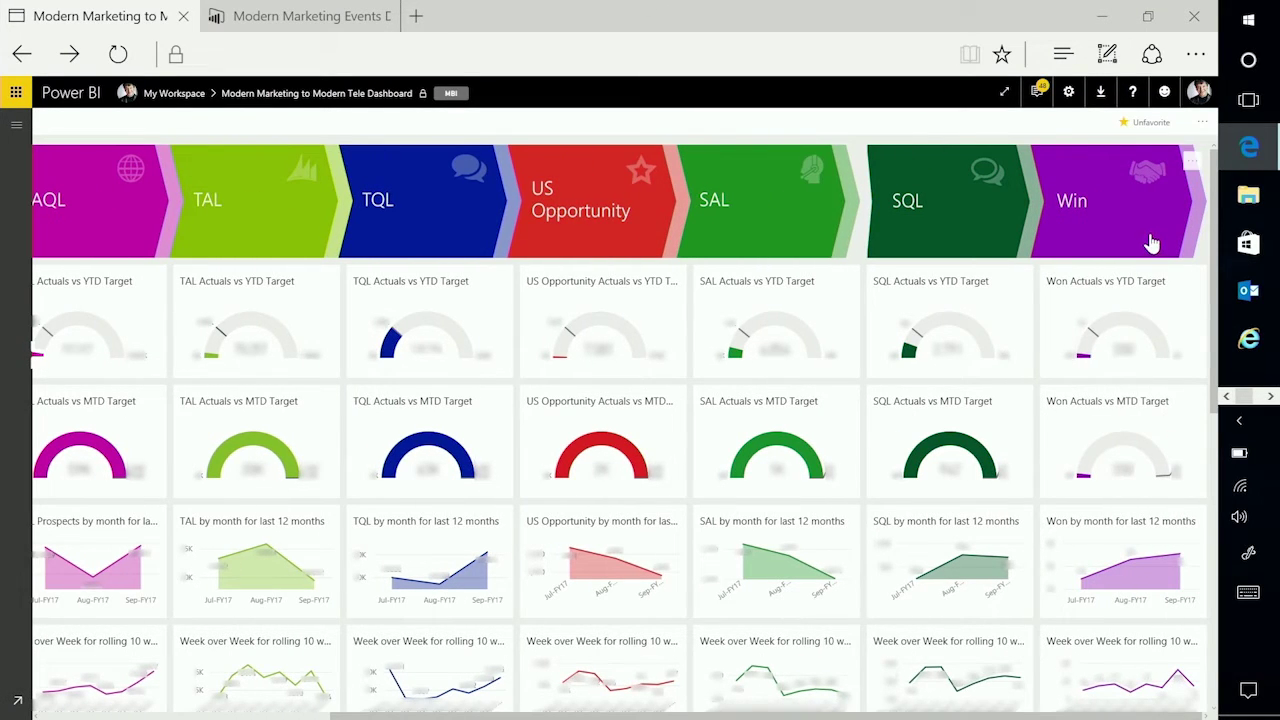
left_click_drag(900, 714, 583, 716)
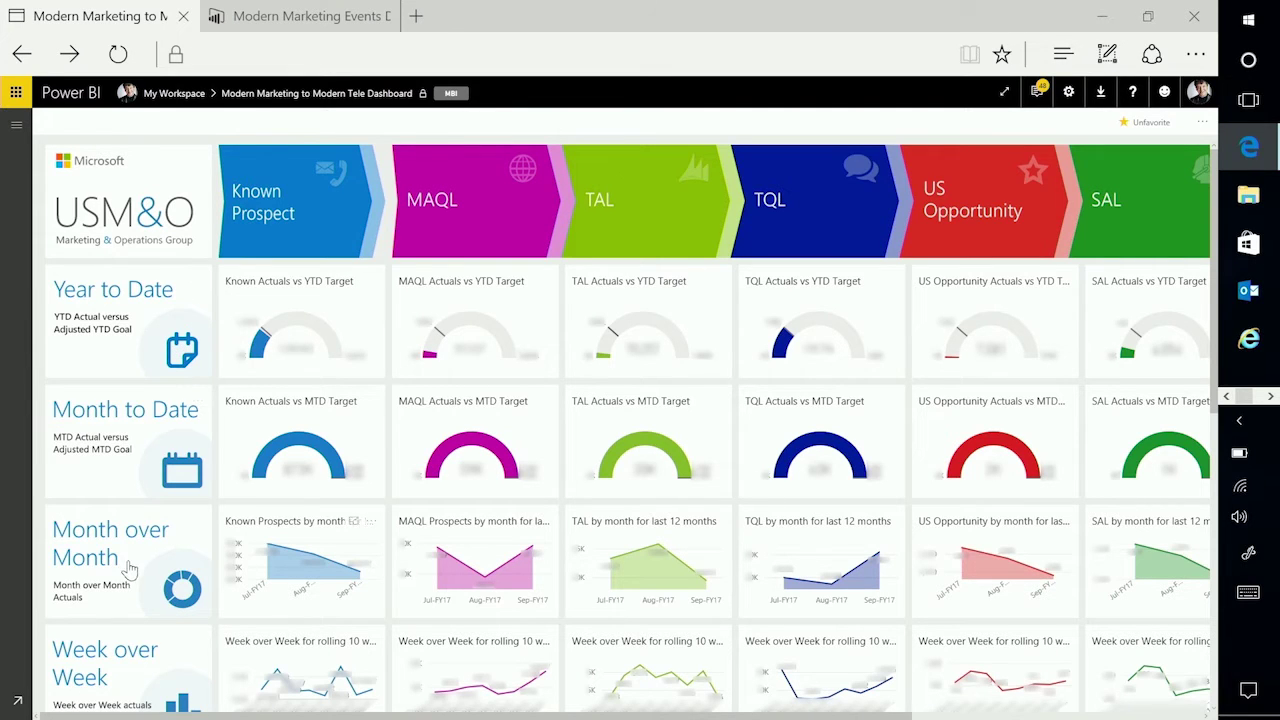
Step: Examine the dashboard's rows from Month over Month down through Index, Content Performance and Data Insights
scroll(345, 565, "down", 3)
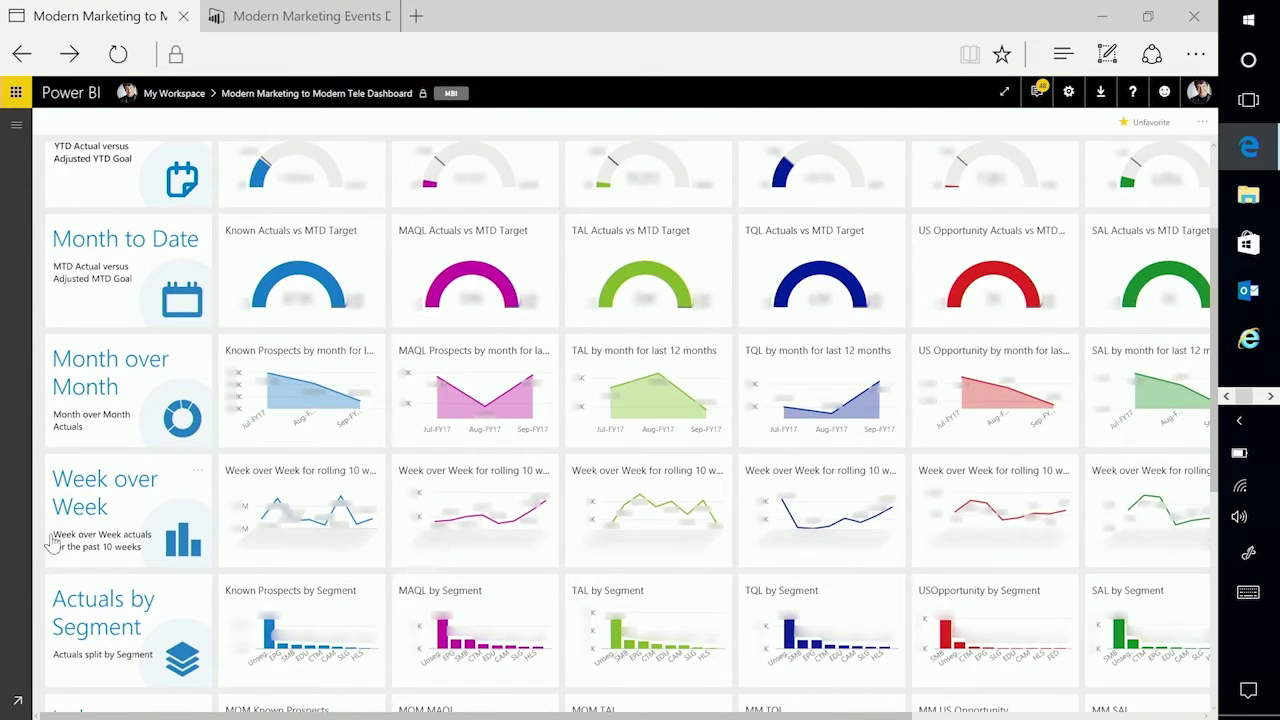
scroll(90, 535, "down", 3)
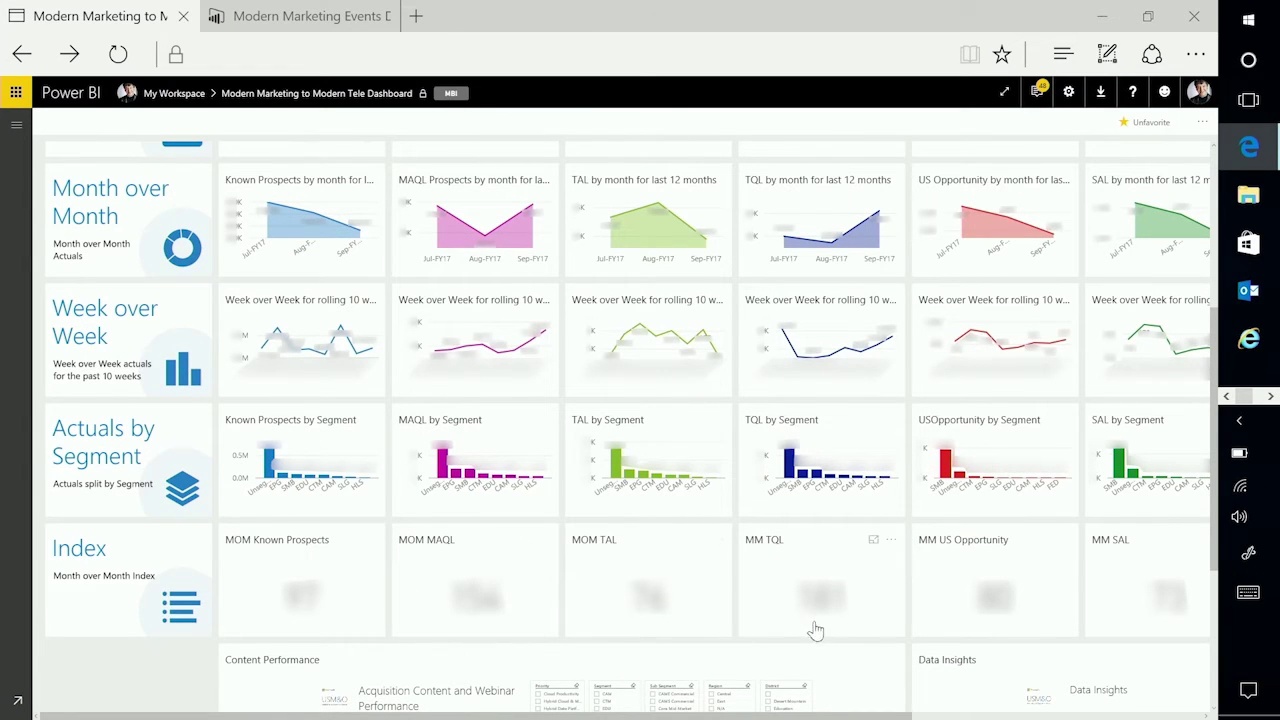
scroll(720, 576, "down", 5)
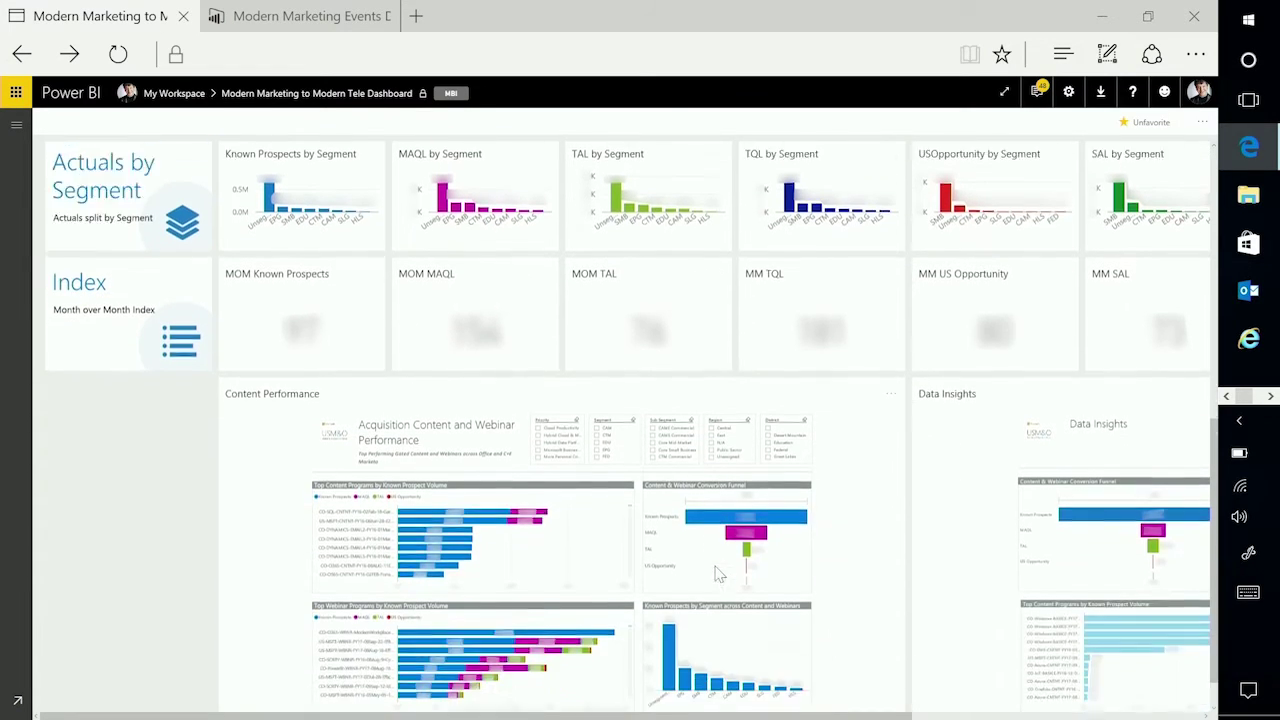
scroll(712, 572, "up", 4)
scroll(711, 571, "down", 3)
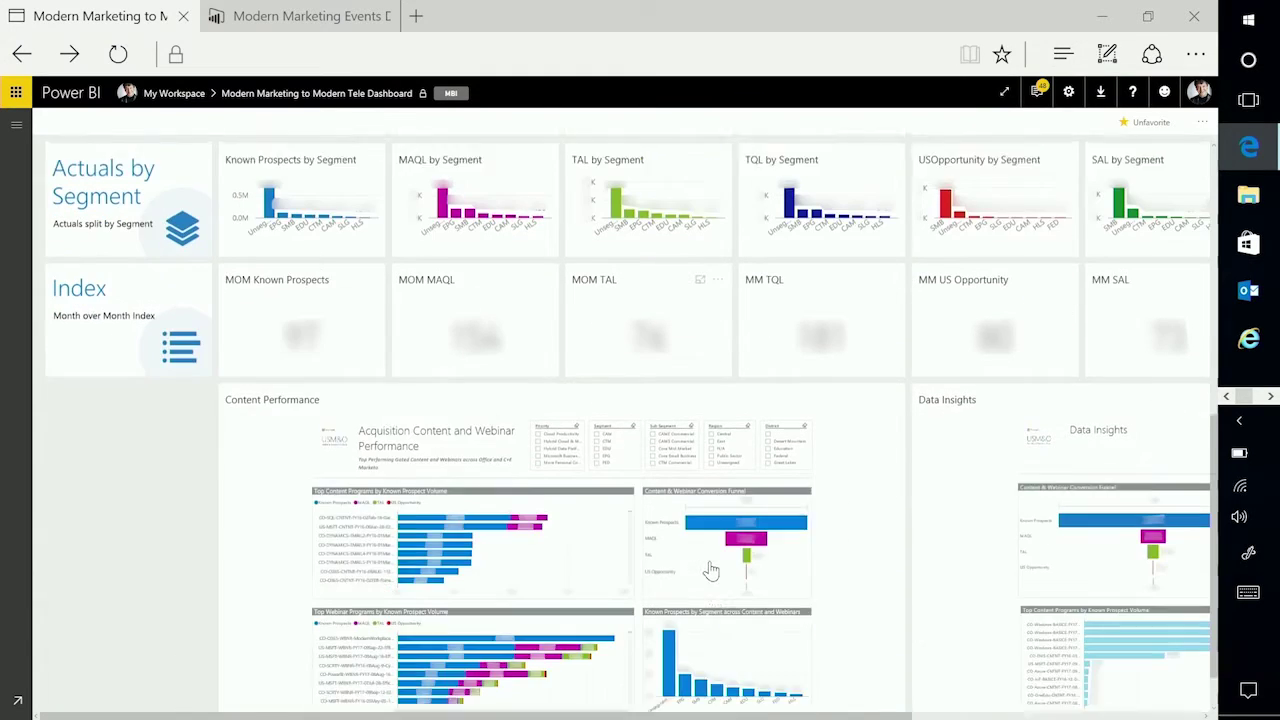
scroll(711, 563, "up", 8)
mouse_move(1020, 471)
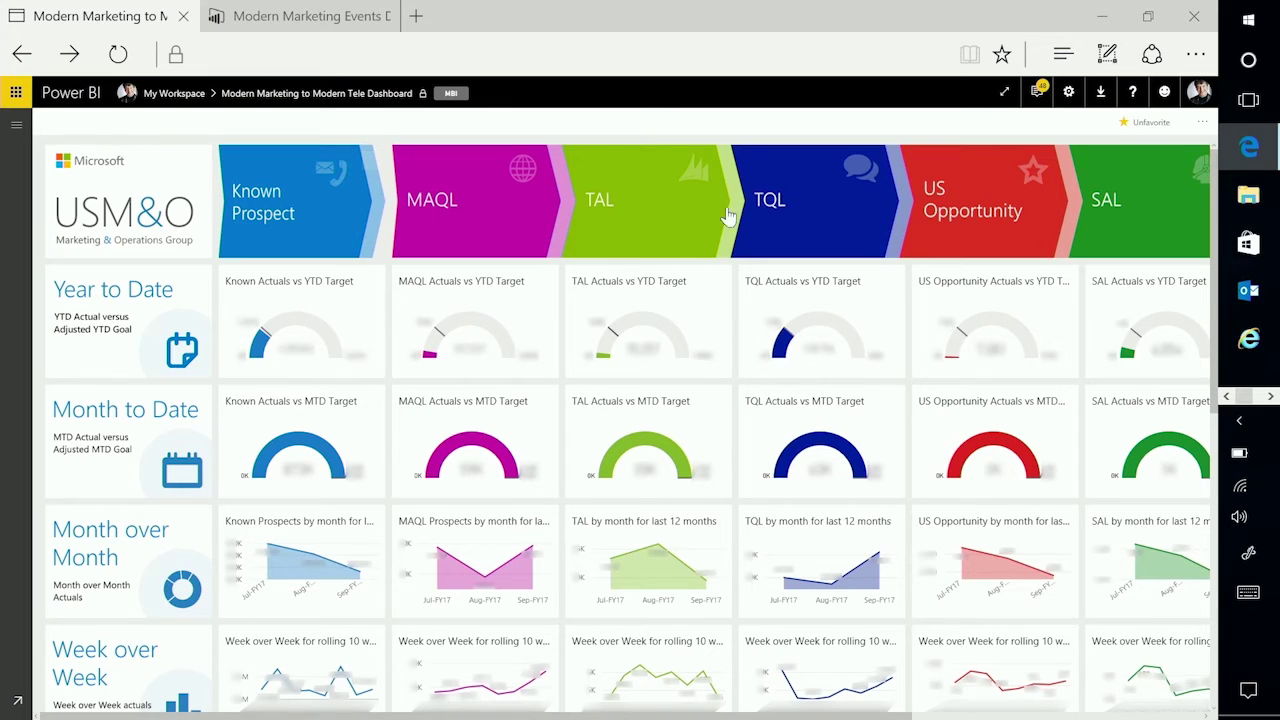
left_click_drag(648, 716, 480, 712)
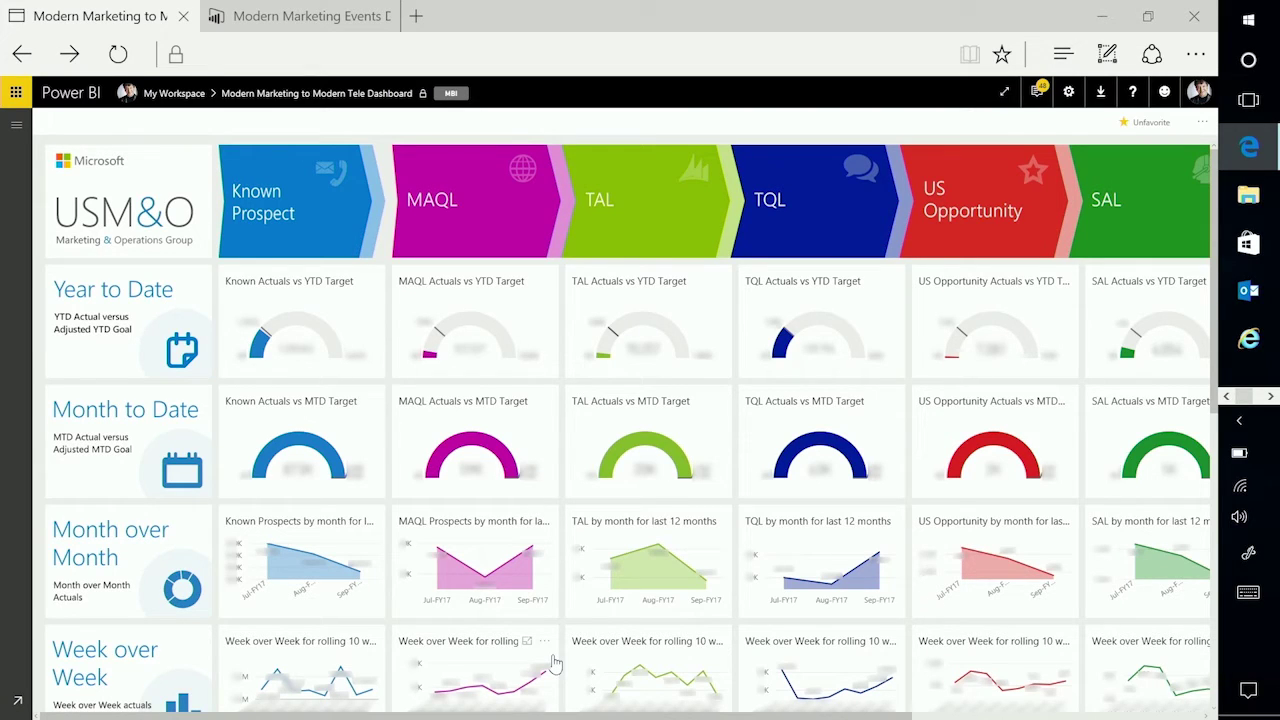
Step: Open the report behind the MAQL Actuals vs YTD Target tile
left_click(450, 310)
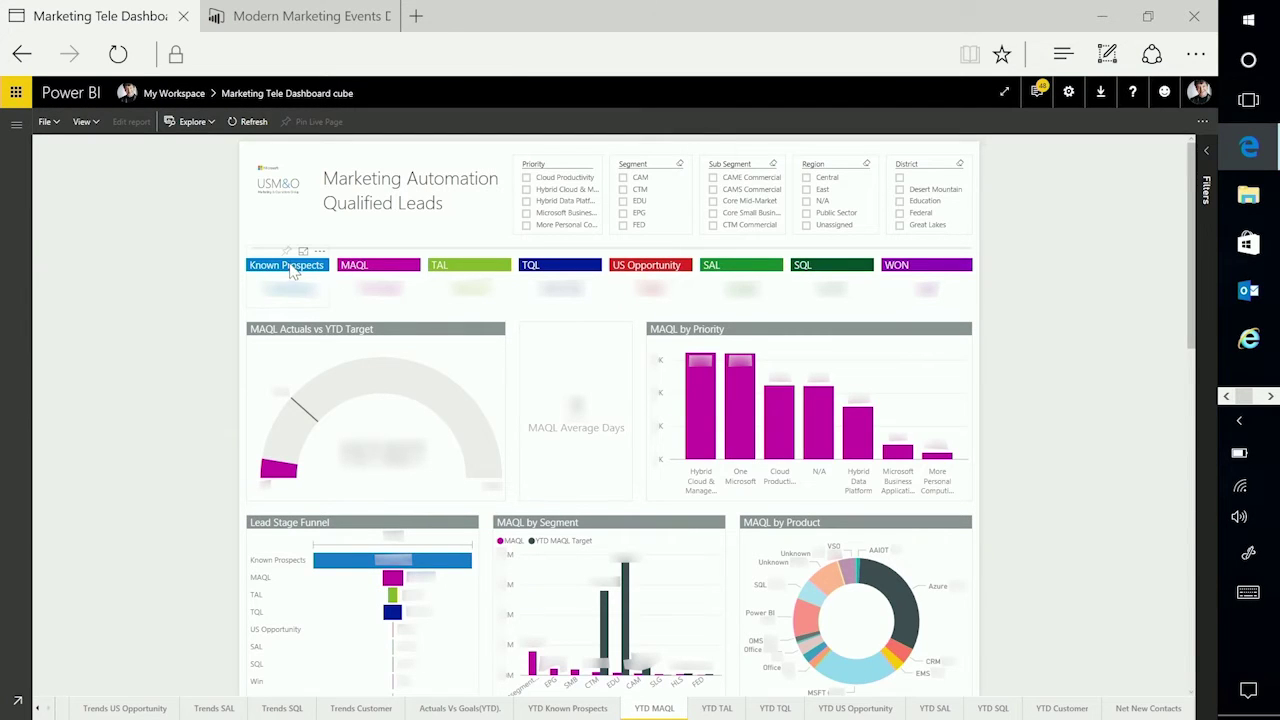
left_click(437, 278)
mouse_move(428, 460)
Step: Examine the MAQL report's charts by segment, product, acquisition channel, campaign, status, status reason, program type and lead age band
scroll(1071, 491, "down", 3)
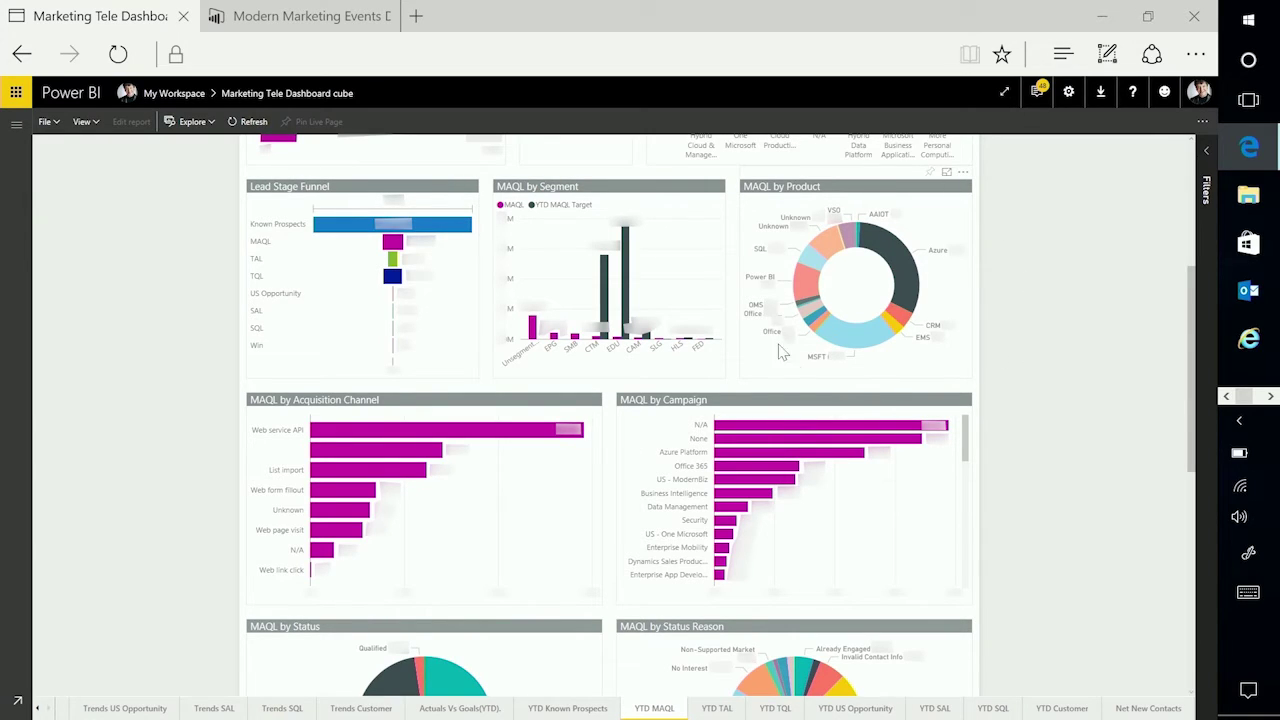
scroll(448, 408, "down", 1)
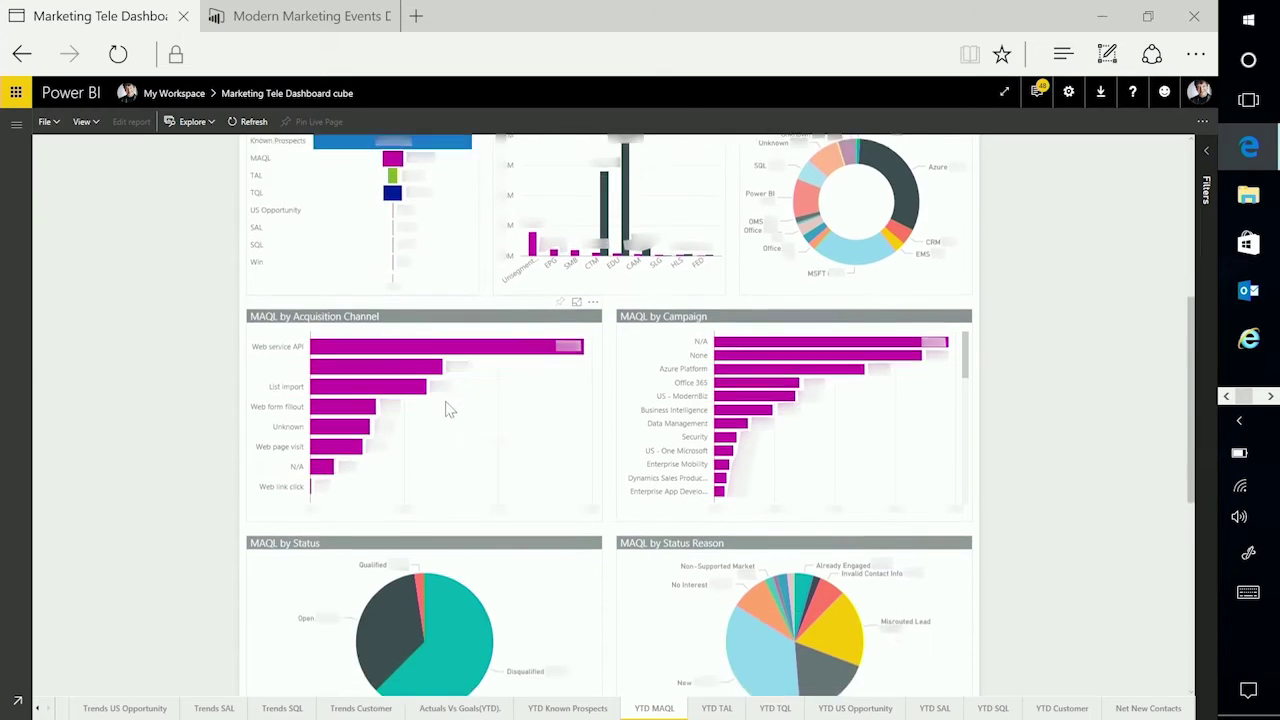
scroll(448, 408, "down", 1)
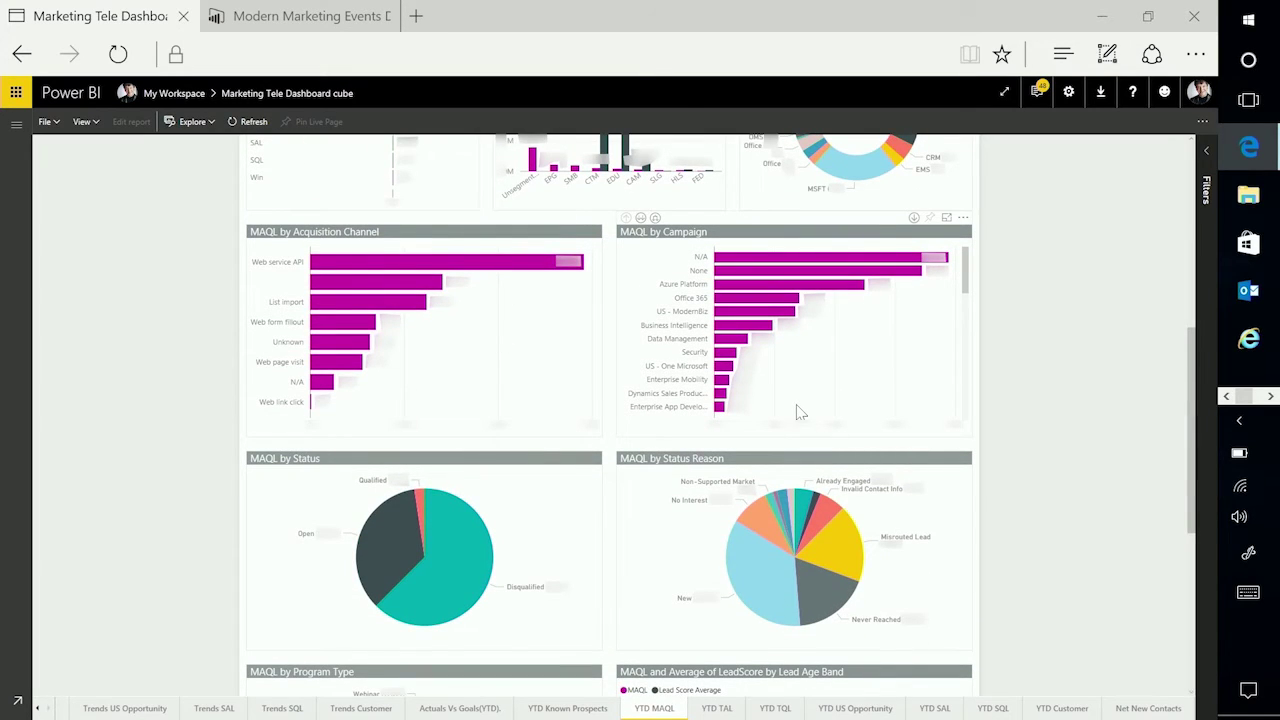
scroll(798, 412, "down", 3)
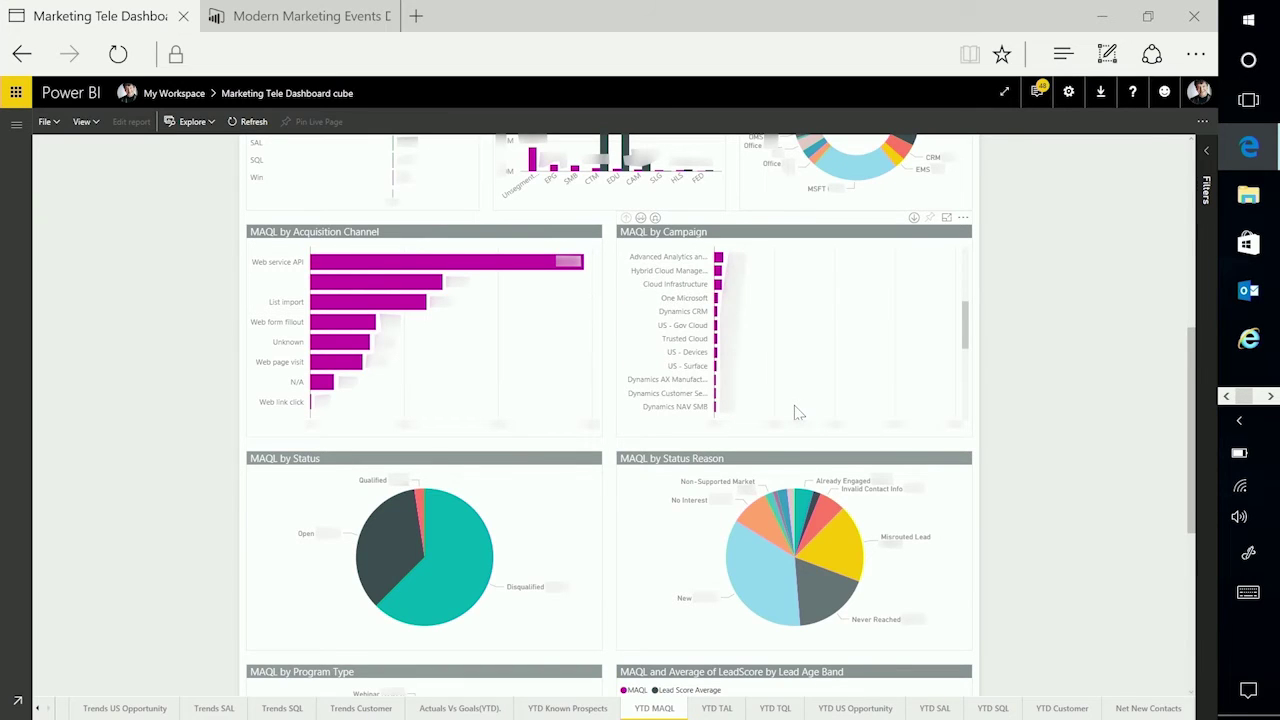
scroll(798, 412, "up", 3)
scroll(560, 360, "down", 3)
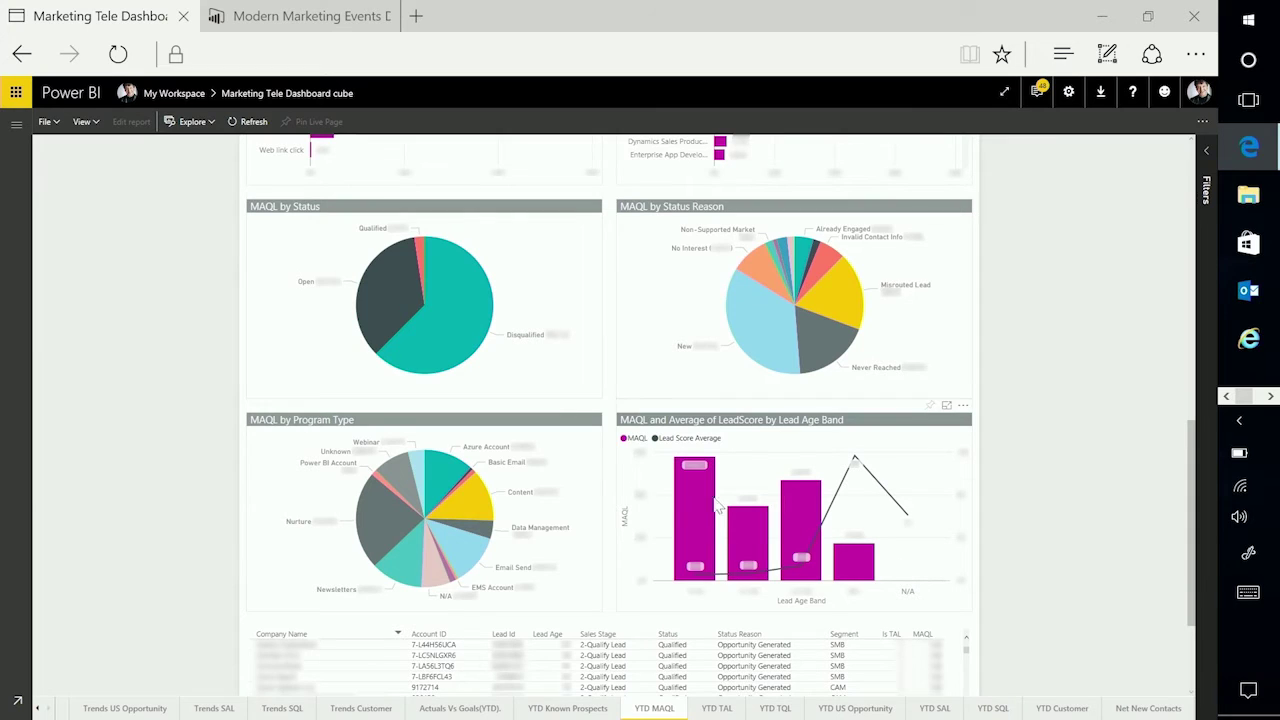
scroll(643, 490, "up", 1)
scroll(643, 490, "up", 5)
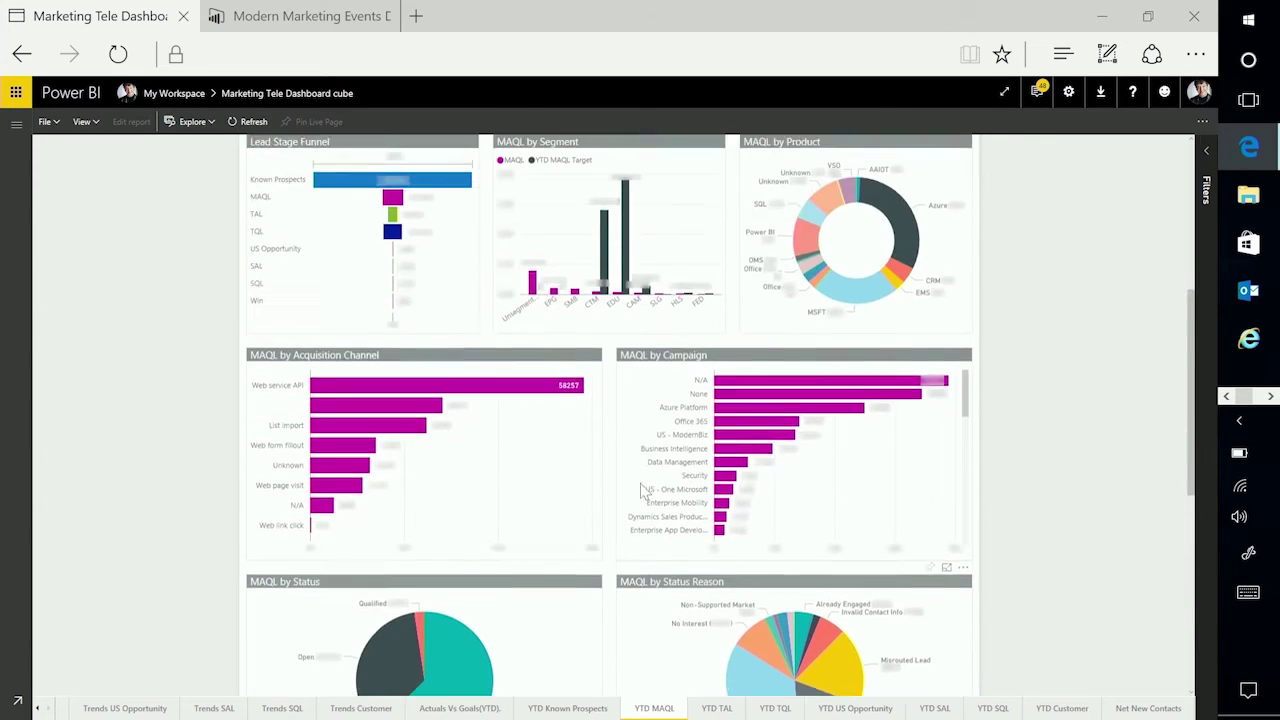
scroll(650, 490, "down", 3)
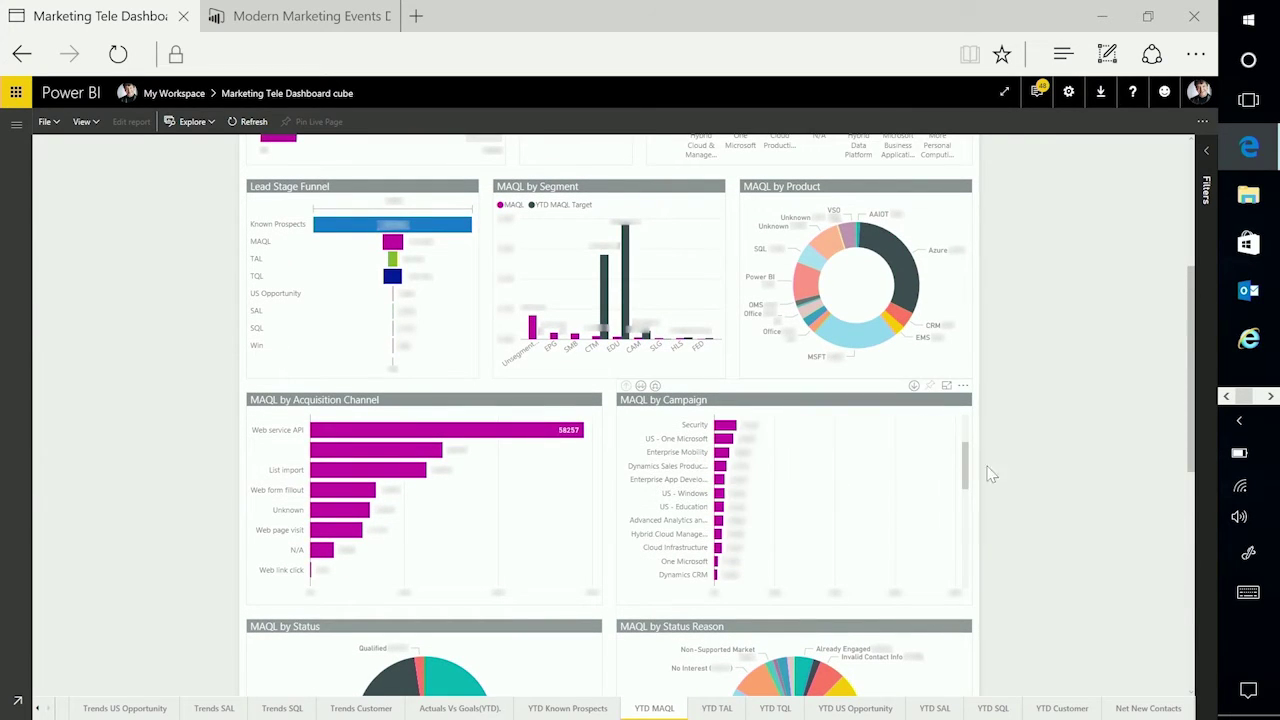
scroll(1192, 338, "up", 5)
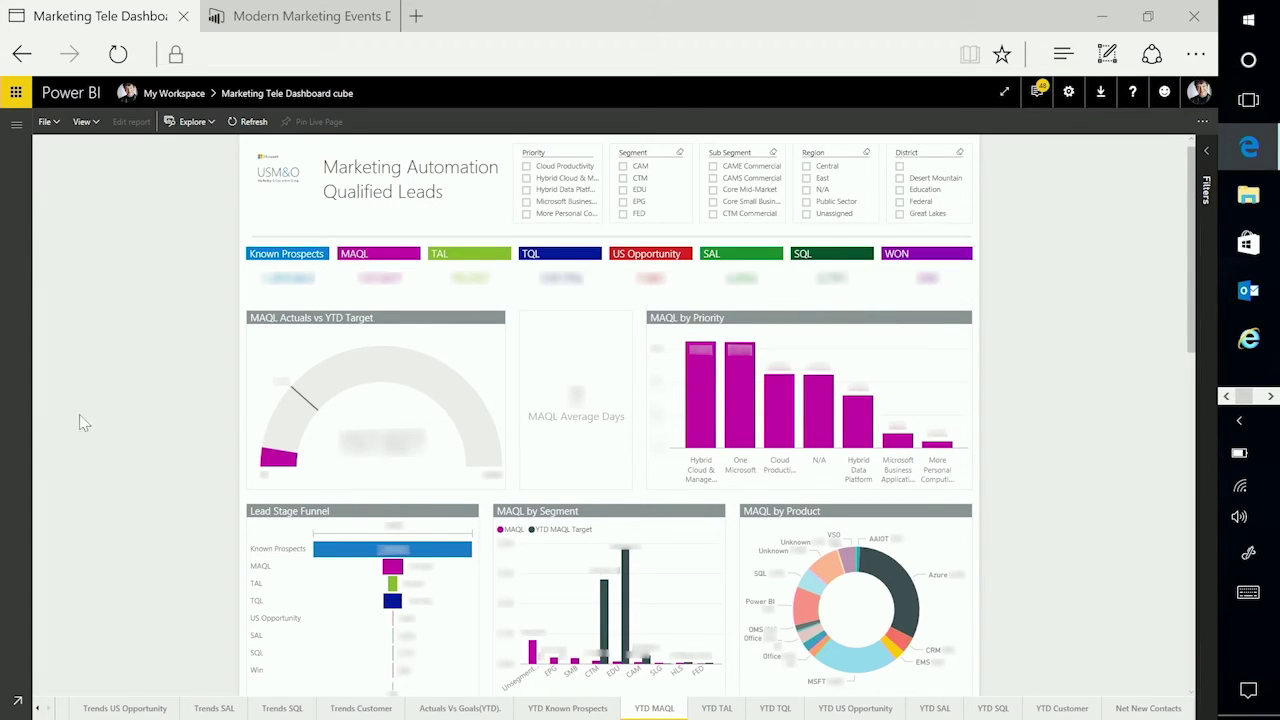
Step: Filter the MAQL page by the Hybrid Data Platform priority and the EPG segment, and clear both selections
mouse_move(300, 441)
left_click(526, 190)
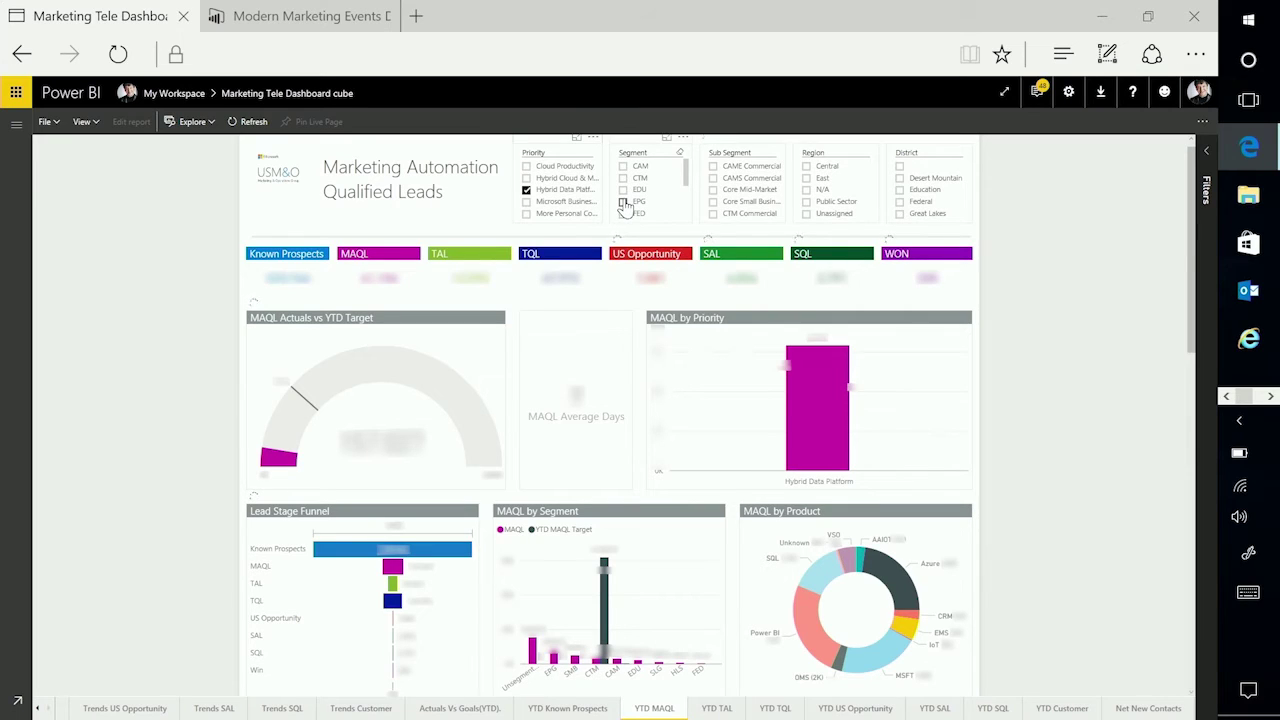
left_click(623, 203)
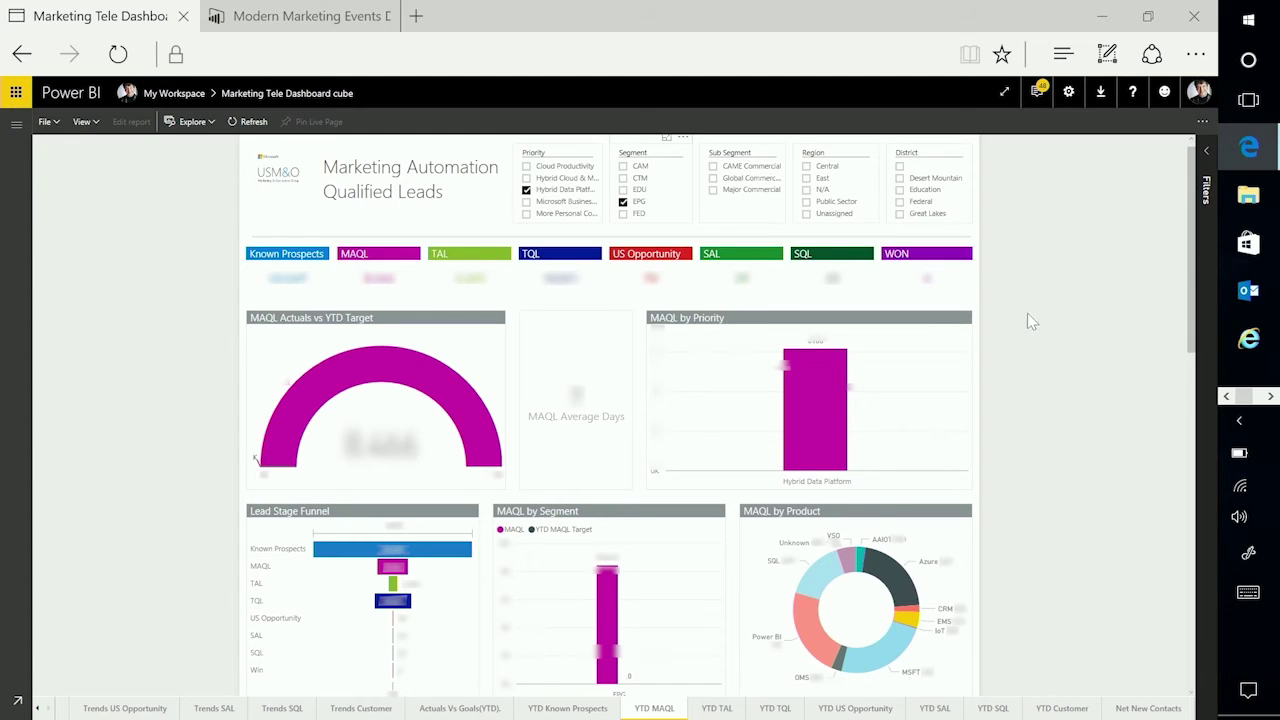
left_click(623, 203)
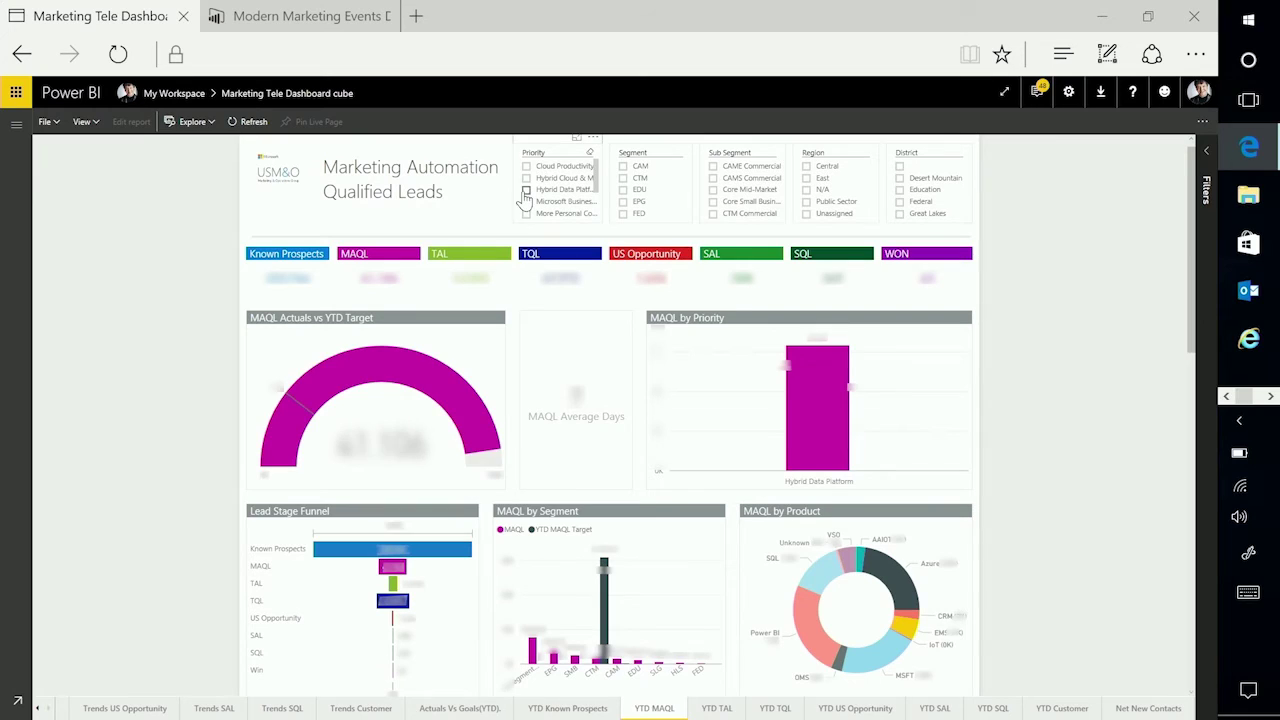
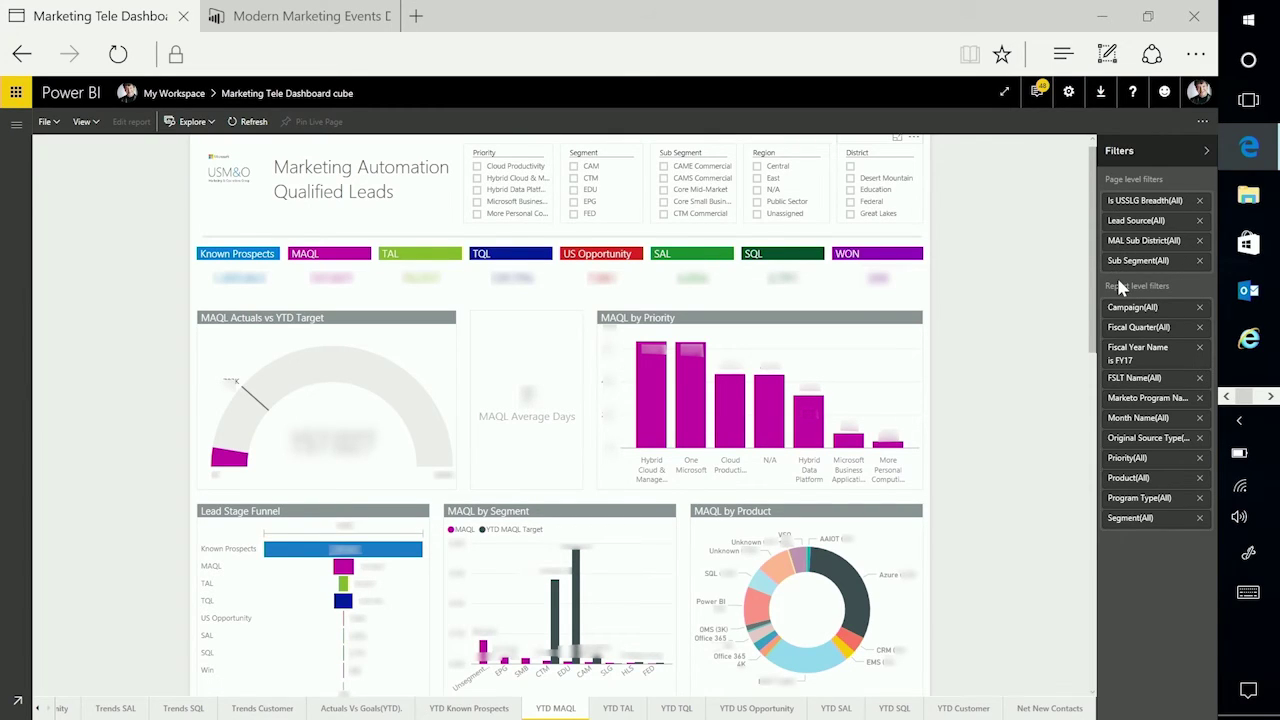
Step: Set the report-level Campaign filter to Business Intelligence, and clear that selection again
mouse_move(1118, 284)
left_click(1184, 309)
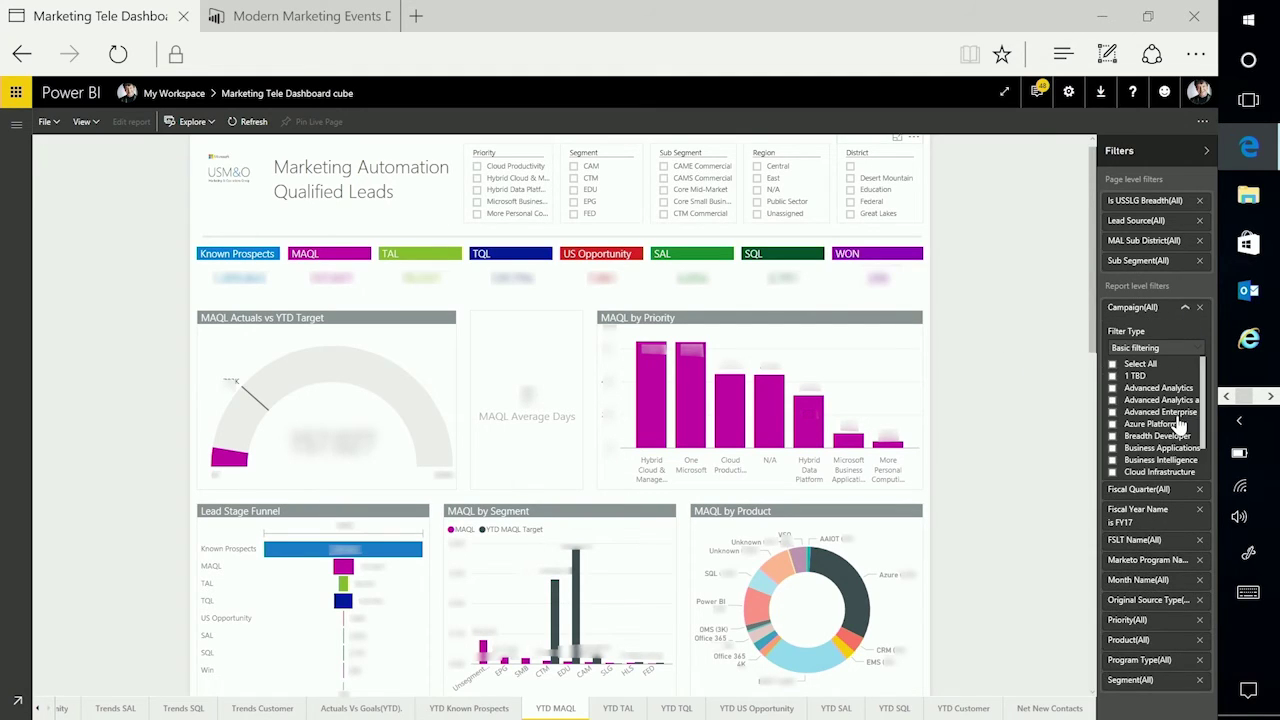
scroll(1190, 402, "down", 1)
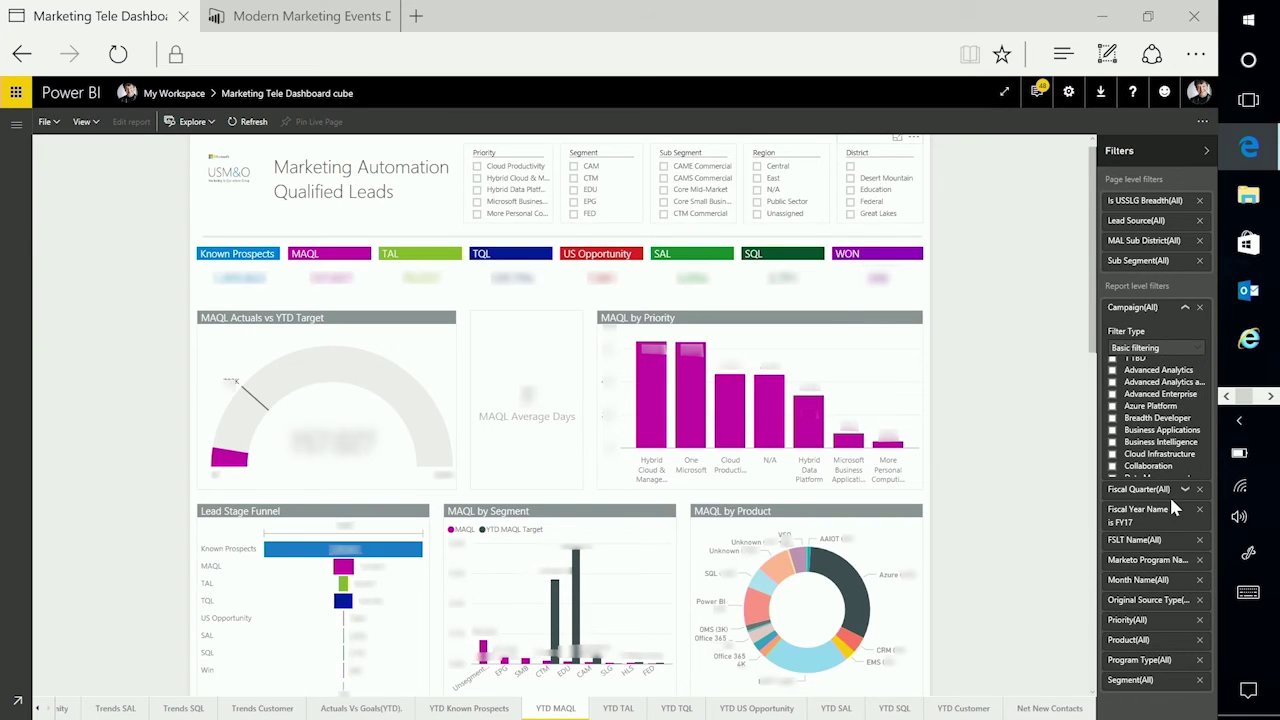
left_click(1113, 443)
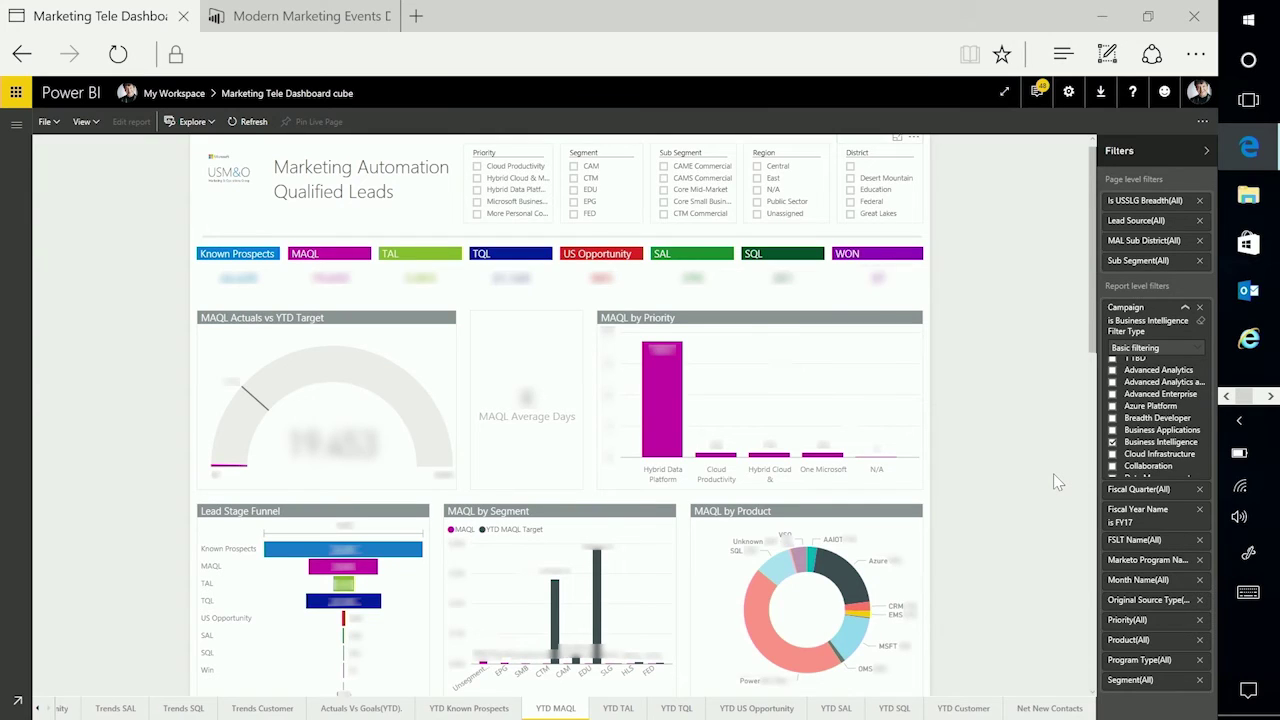
left_click(1112, 444)
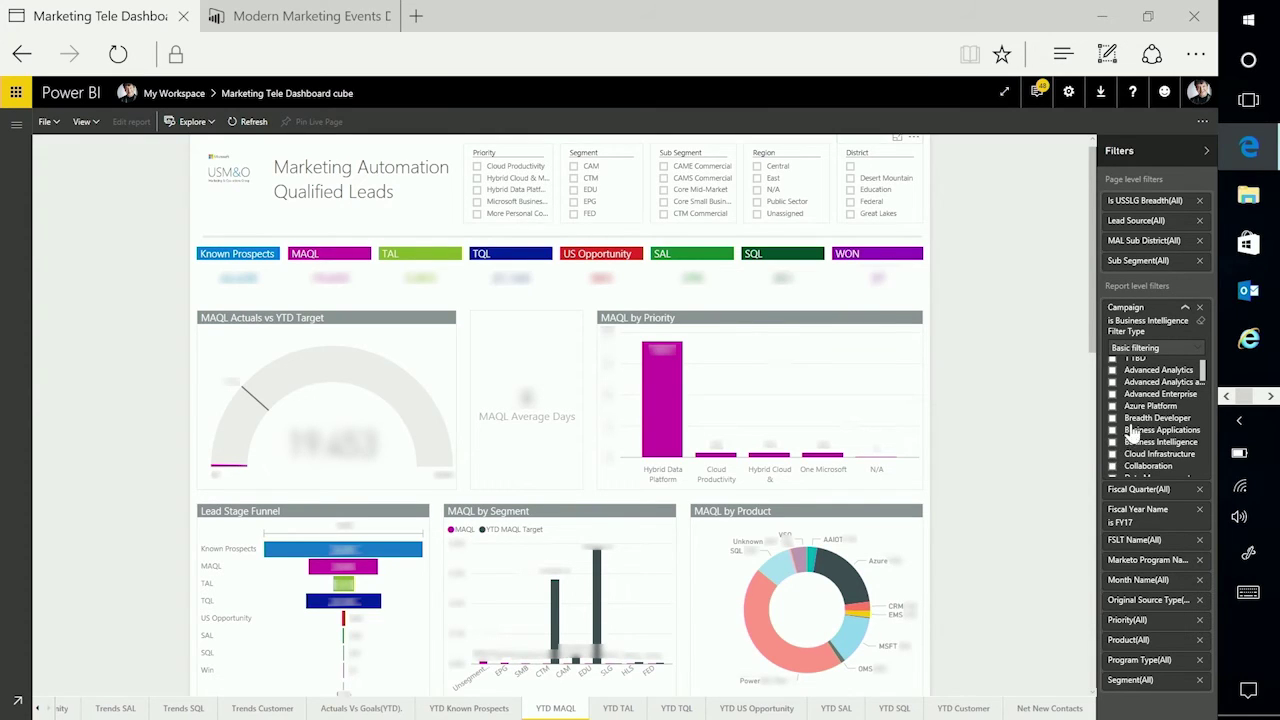
left_click(1185, 311)
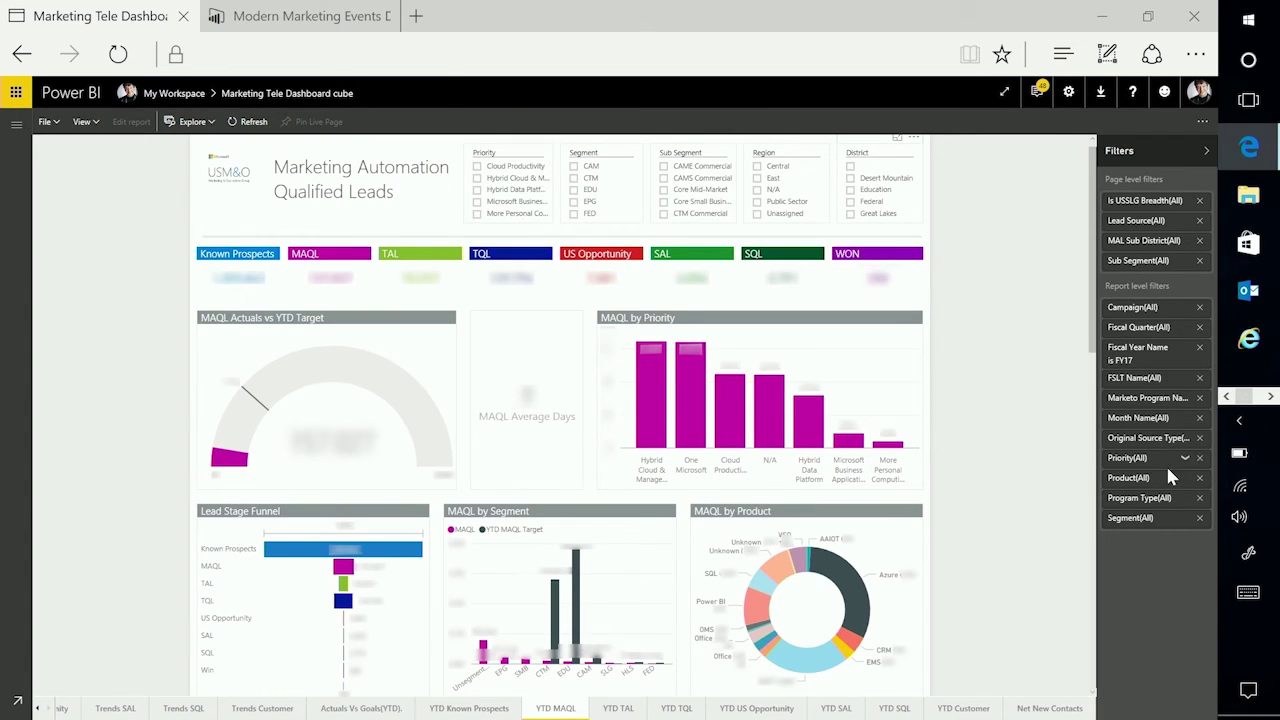
Step: Look through the values available in the report-level Segment filter and collapse the filters
left_click(1184, 519)
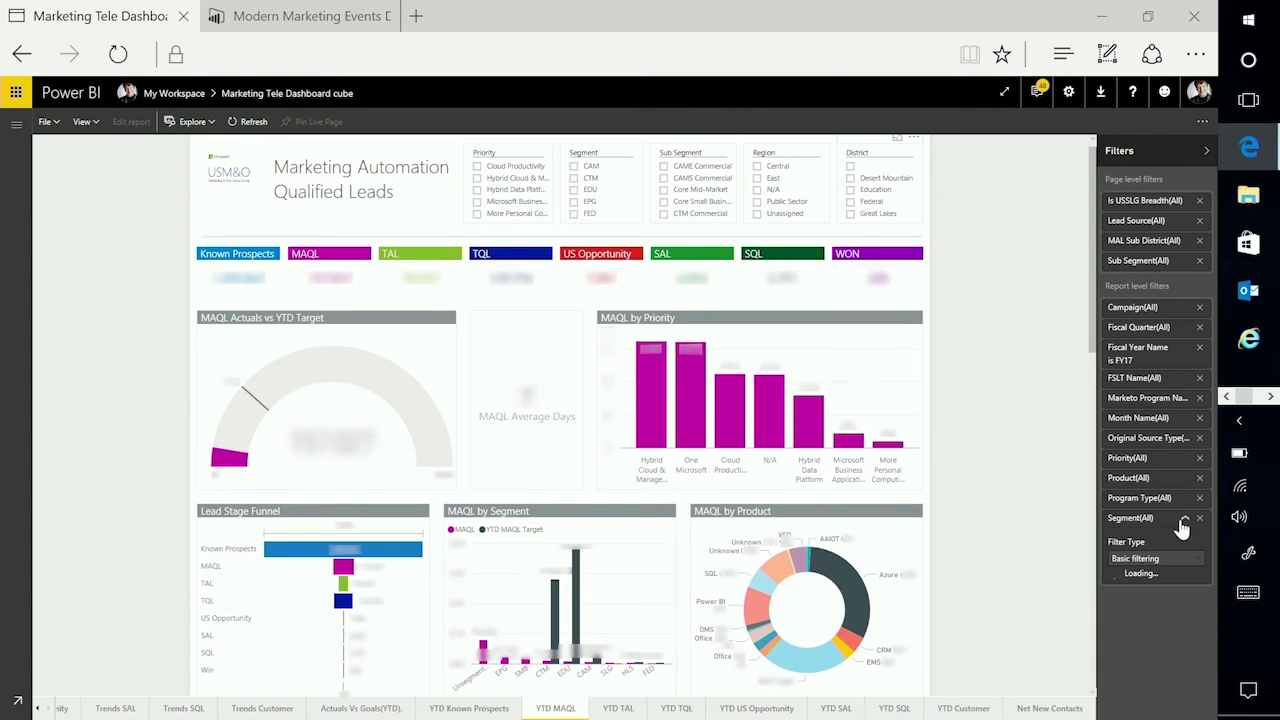
scroll(1166, 630, "down", 2)
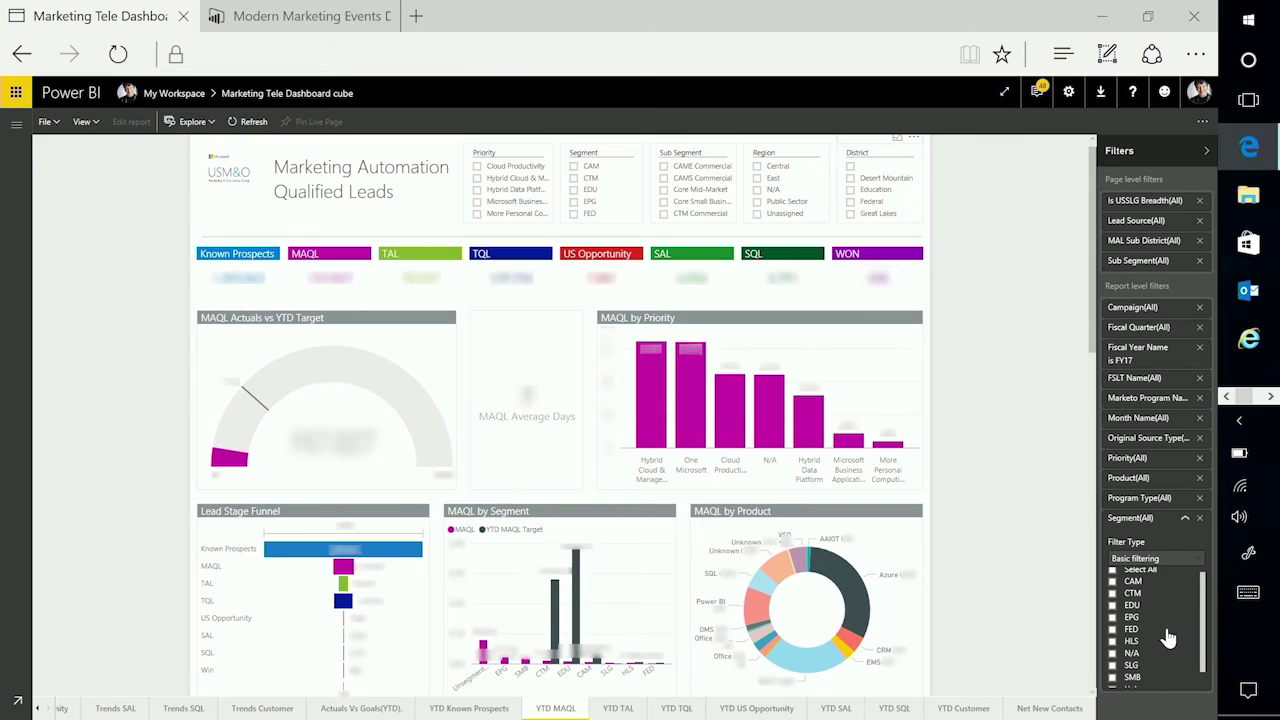
scroll(1166, 632, "up", 2)
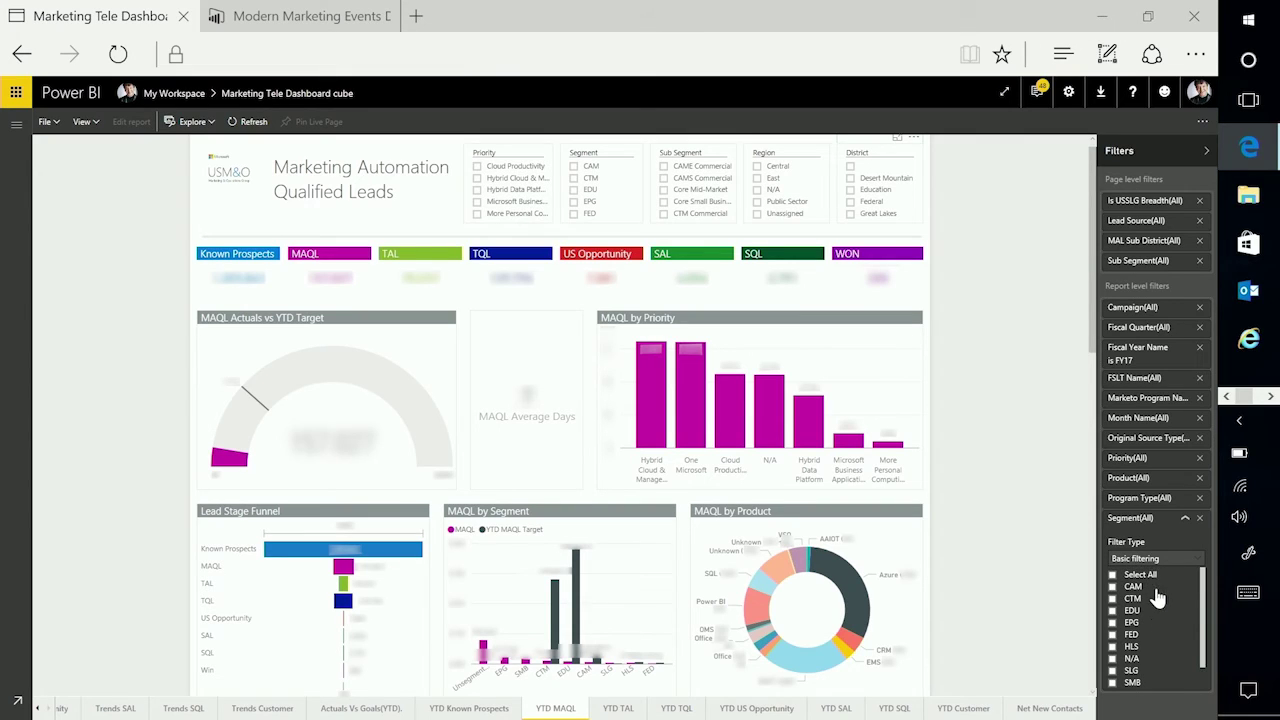
left_click(1185, 520)
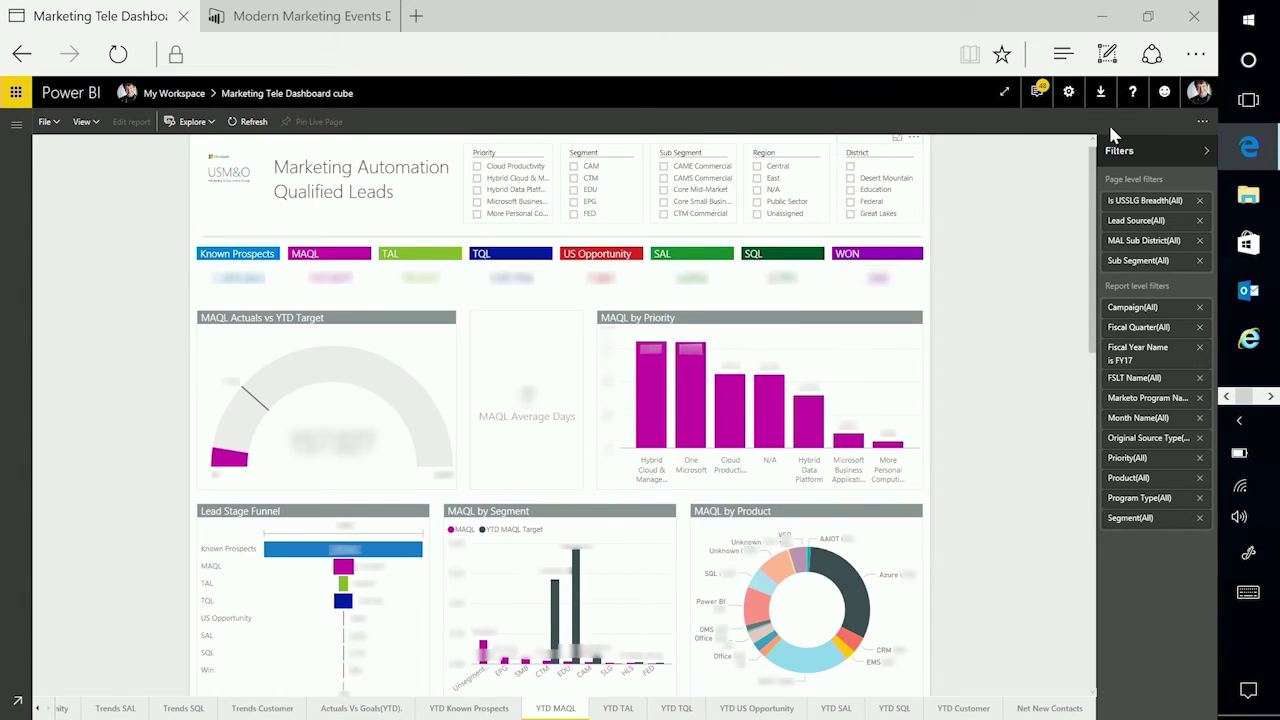
left_click(1206, 151)
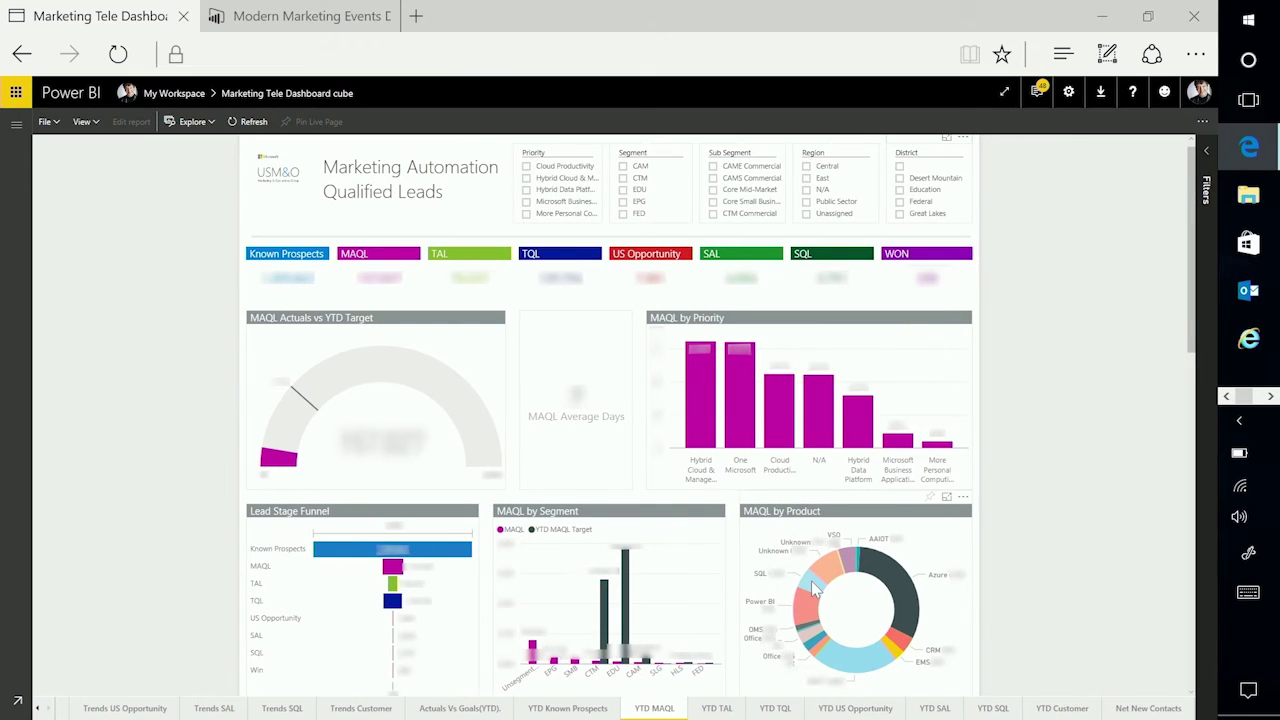
Step: View the MAQL by Campaign chart enlarged in focus mode and return to the report page
scroll(812, 590, "down", 3)
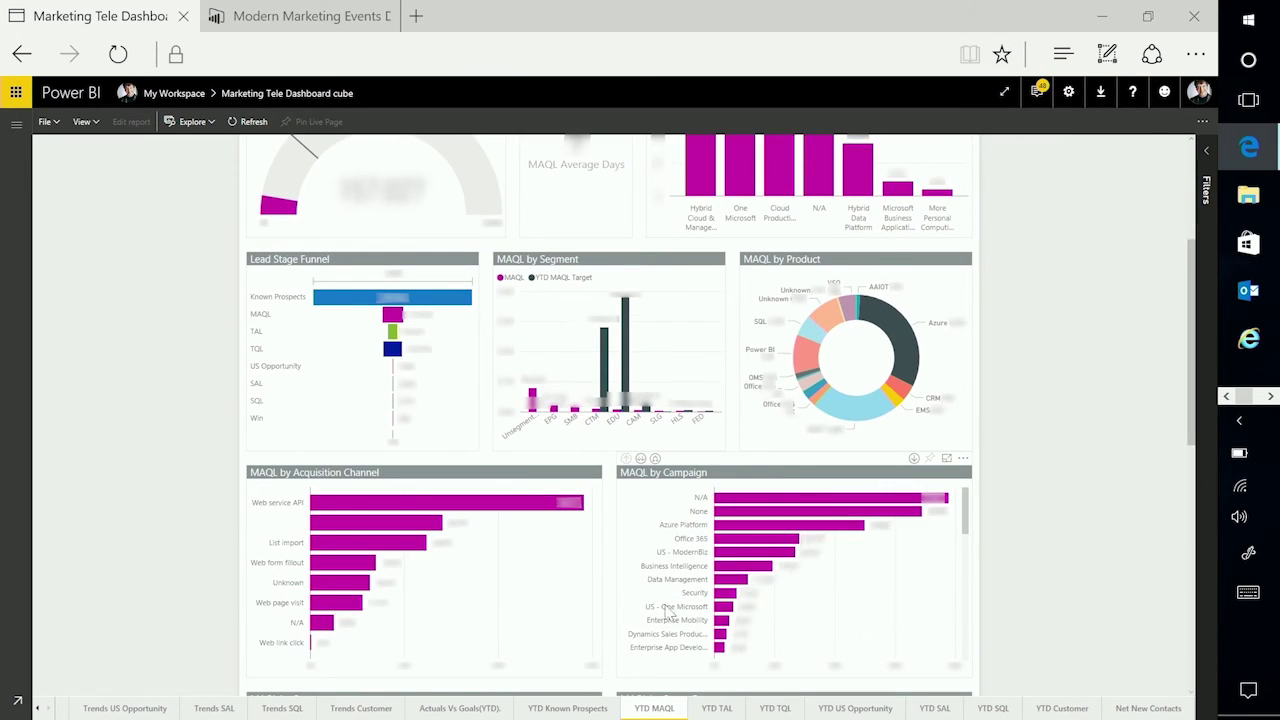
left_click(946, 462)
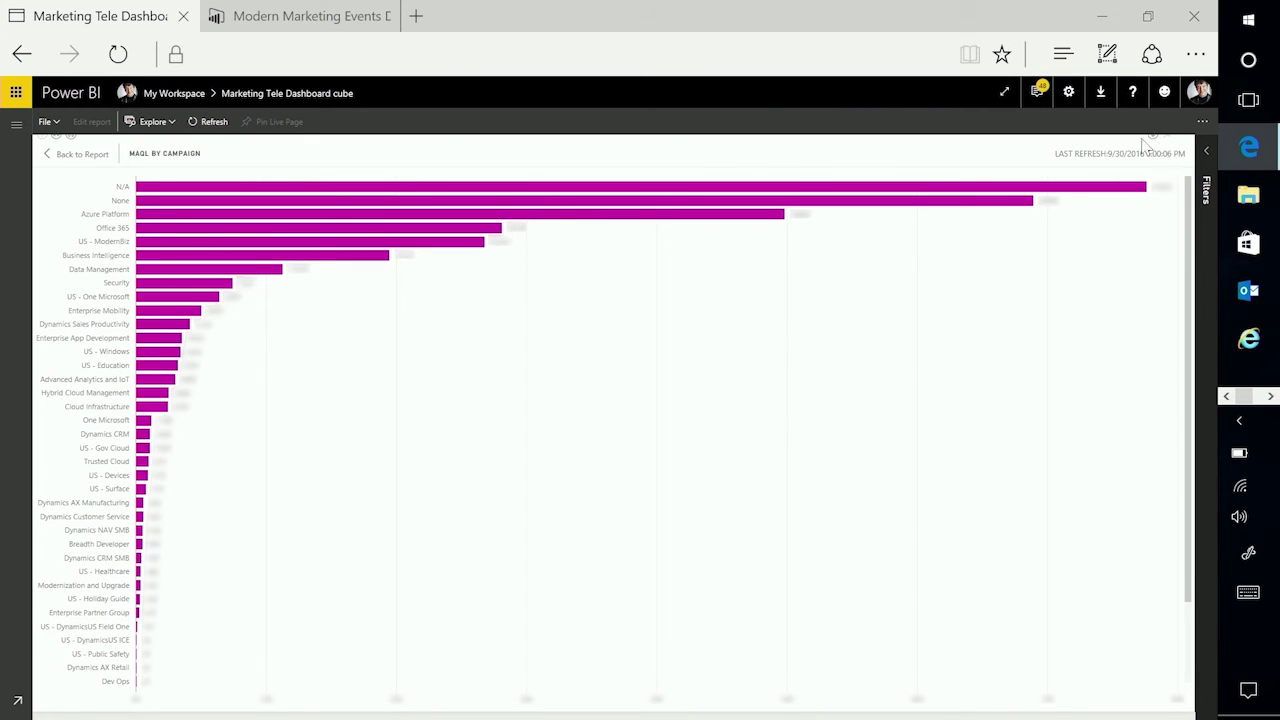
left_click(72, 160)
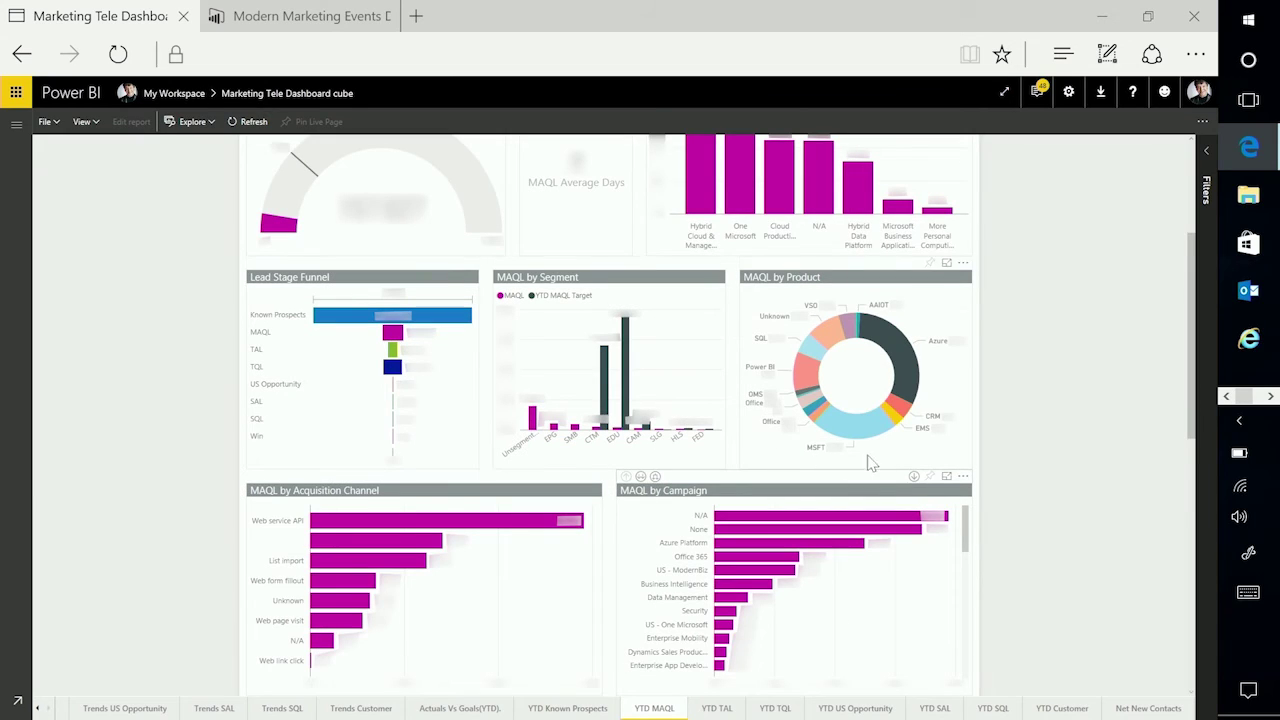
Step: Turn on drill-down for the MAQL by Campaign chart and drill into the Azure Platform campaign
left_click(913, 478)
left_click(833, 555)
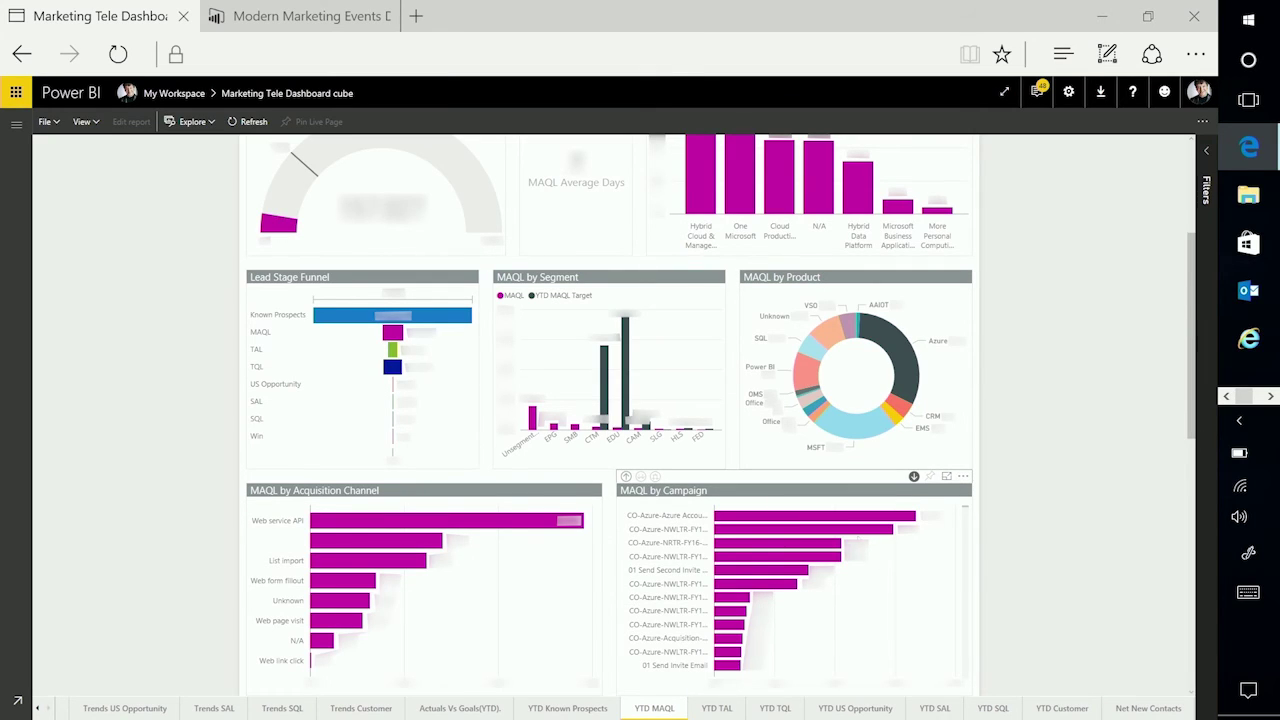
Step: Look through the full list of individual campaign activities in the drilled-down MAQL by Campaign chart and return to its start
mouse_move(918, 536)
scroll(914, 600, "down", 5)
scroll(914, 600, "down", 5)
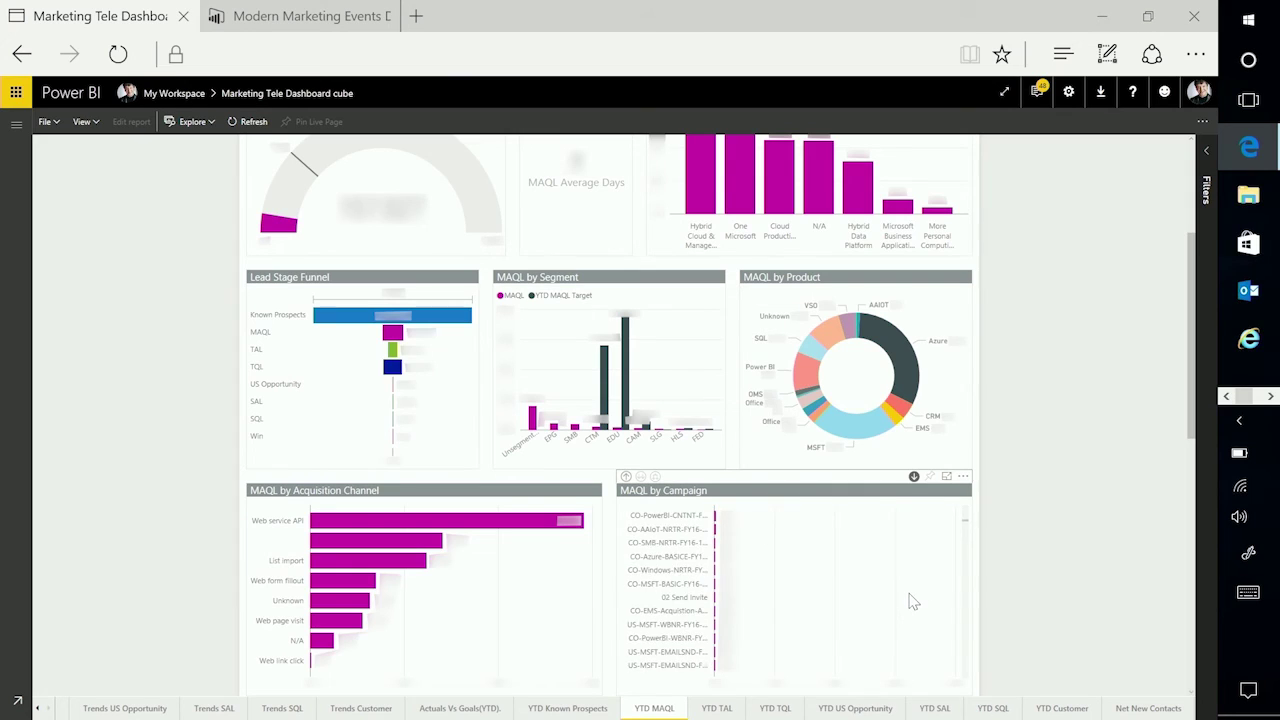
scroll(914, 600, "down", 5)
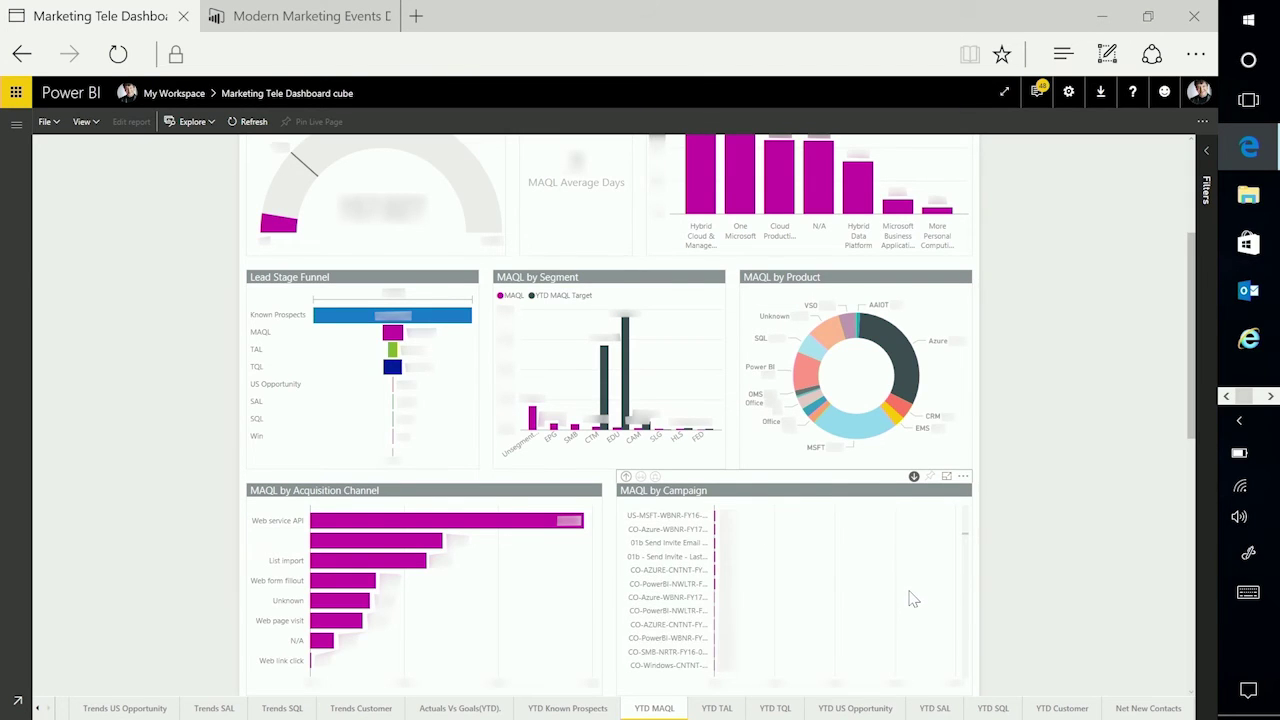
scroll(914, 600, "down", 5)
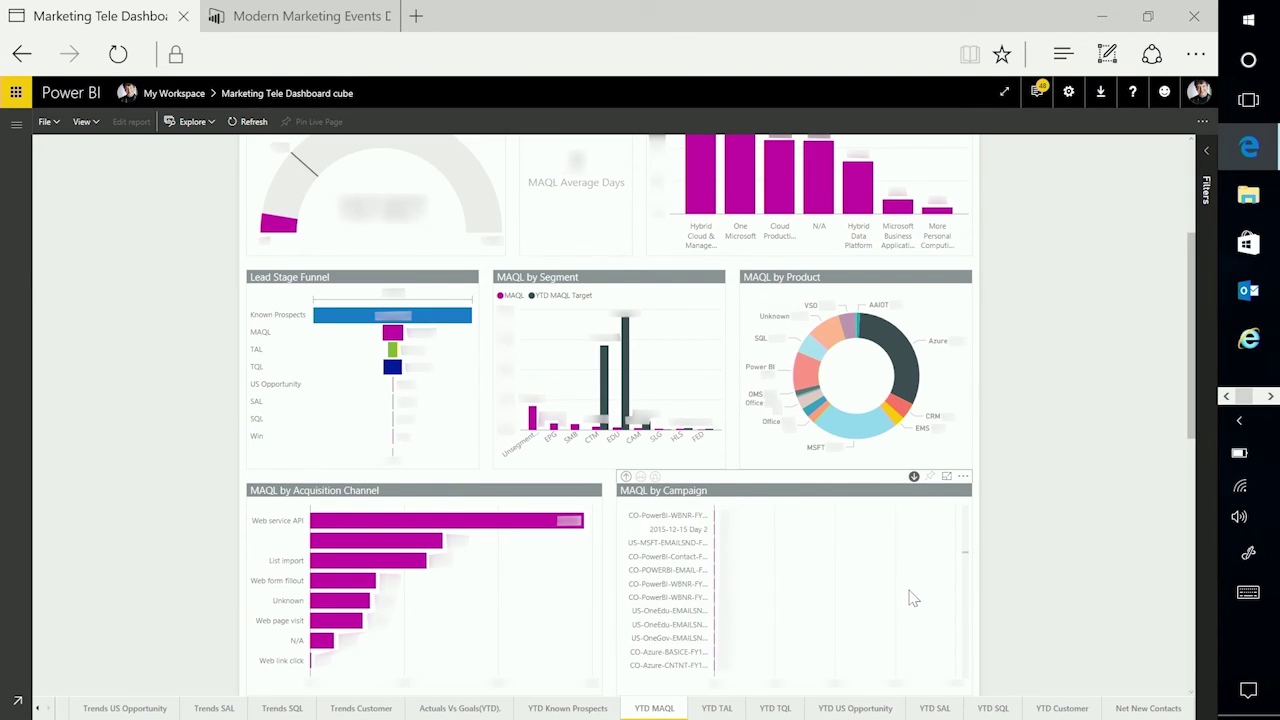
scroll(914, 599, "down", 3)
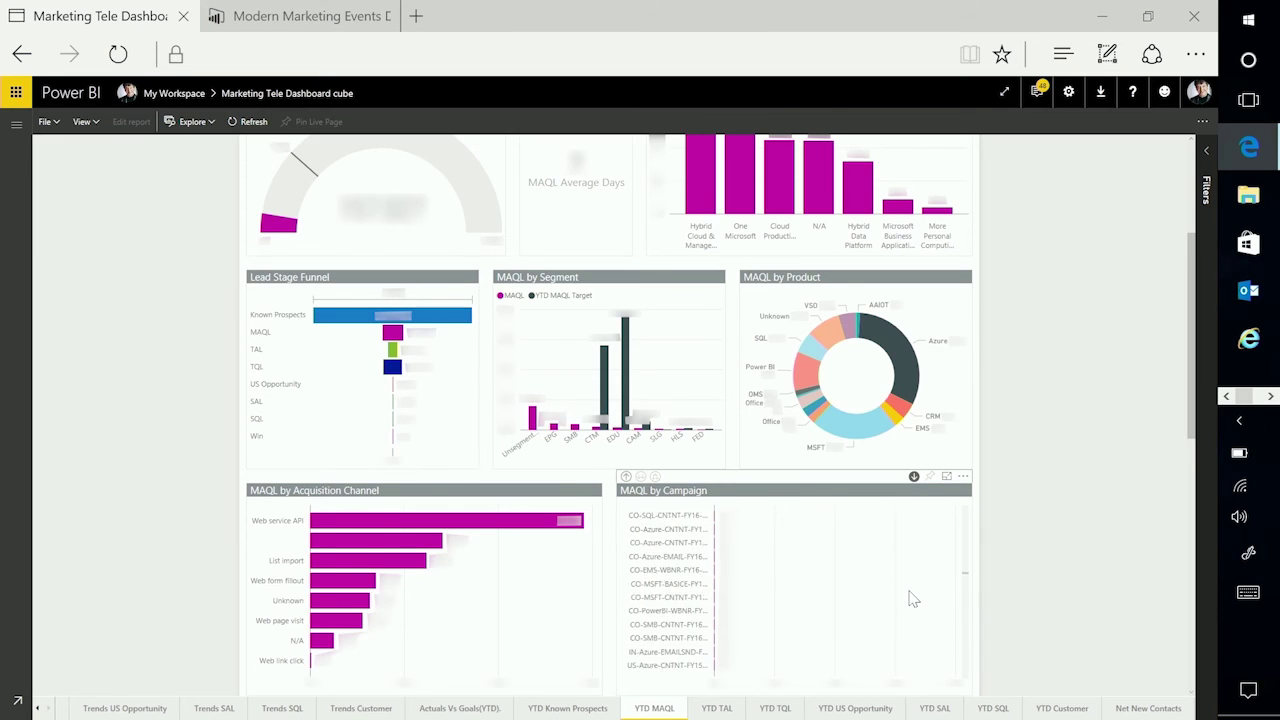
scroll(914, 600, "down", 4)
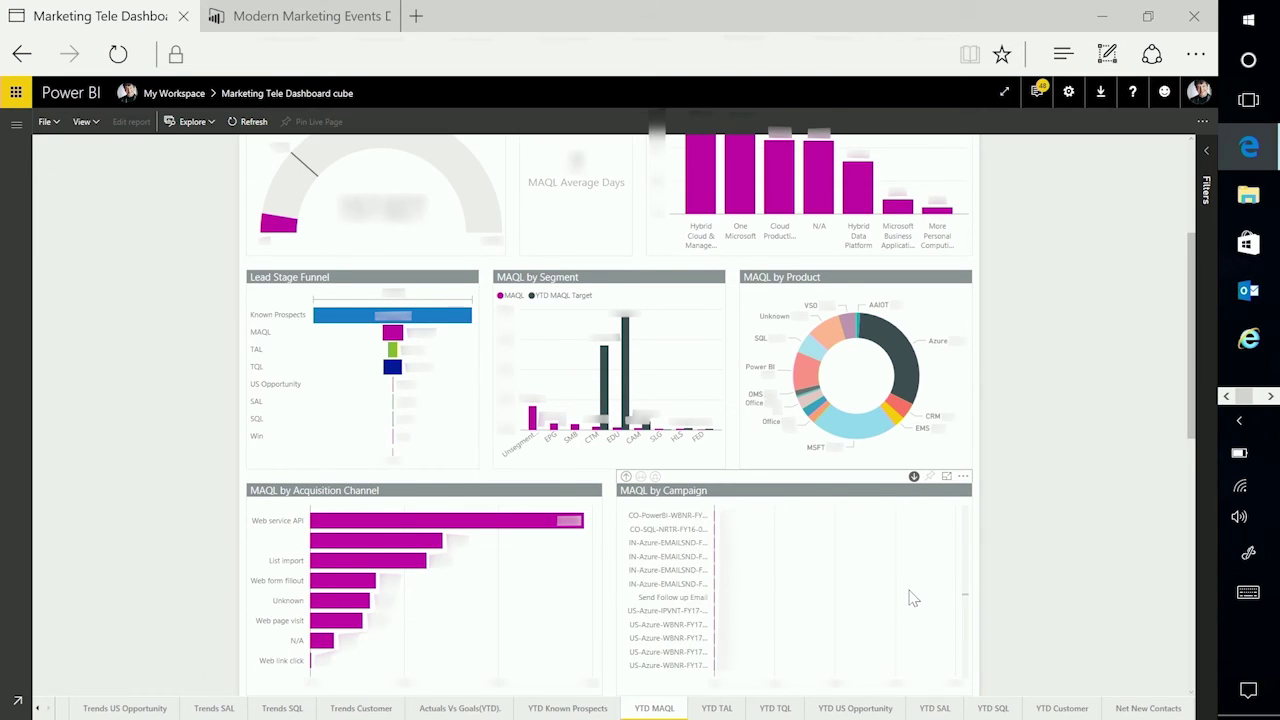
scroll(913, 598, "down", 3)
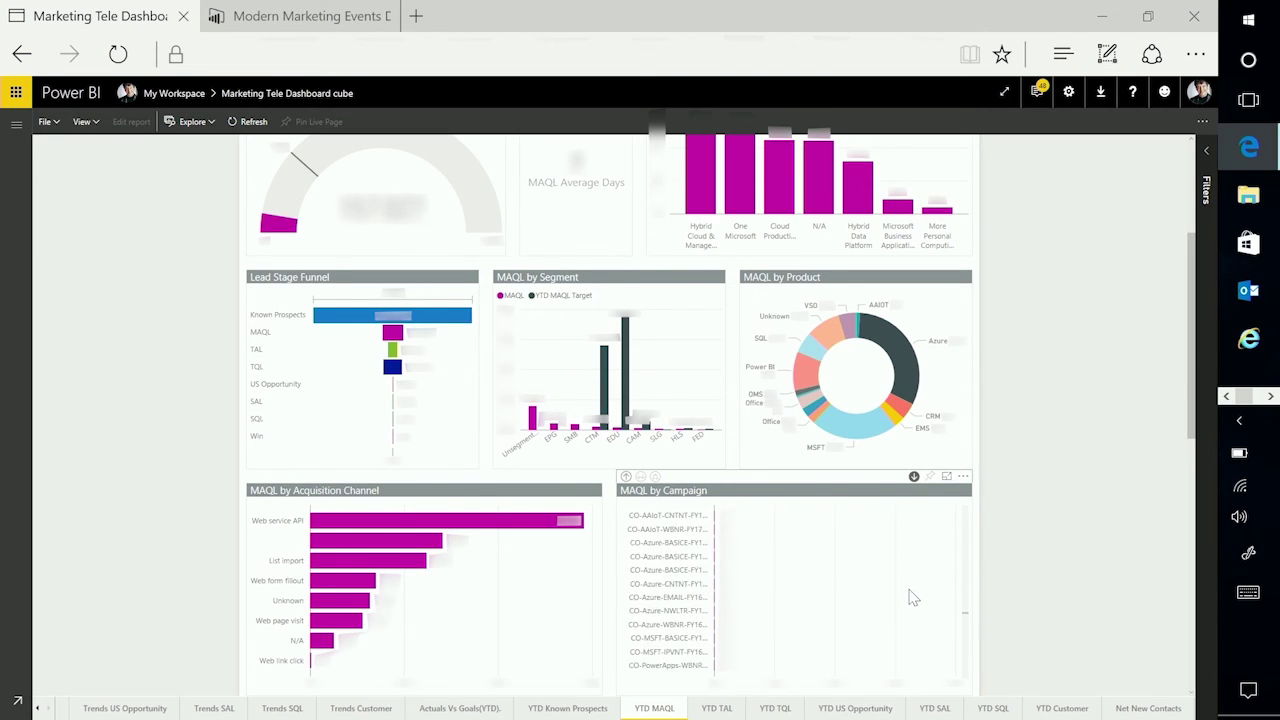
scroll(913, 598, "down", 6)
scroll(913, 598, "down", 3)
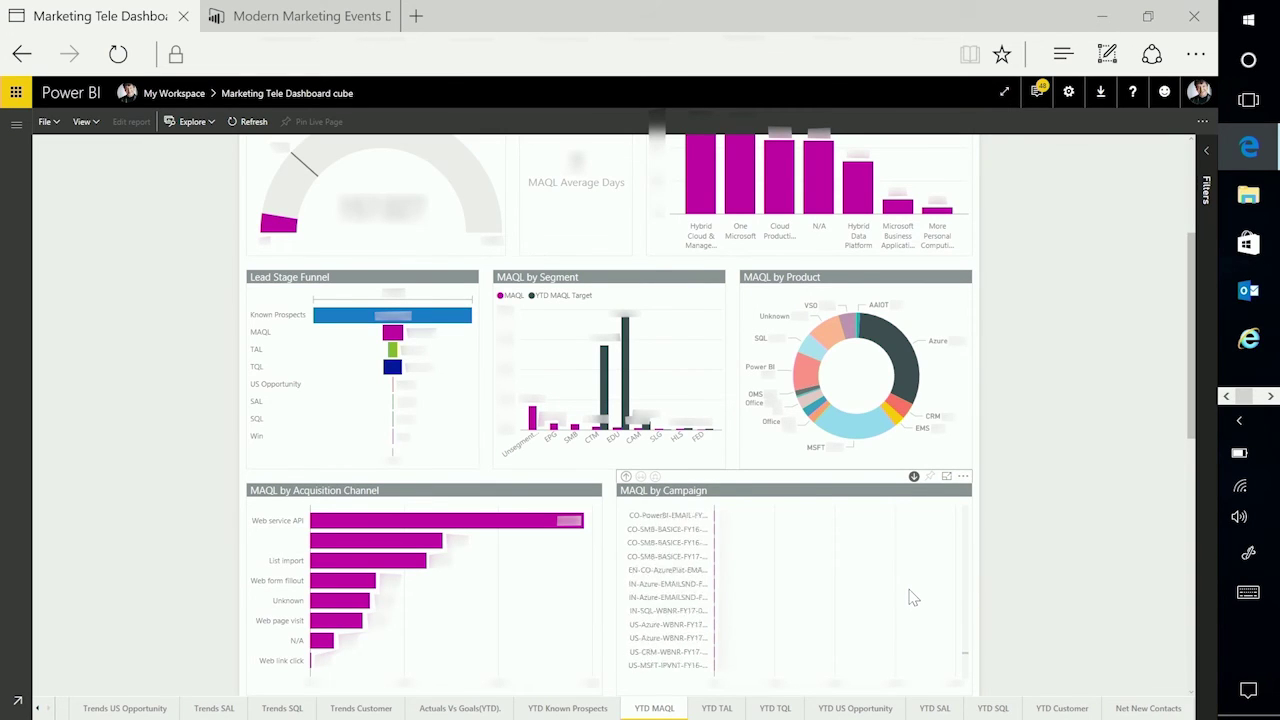
scroll(913, 598, "down", 5)
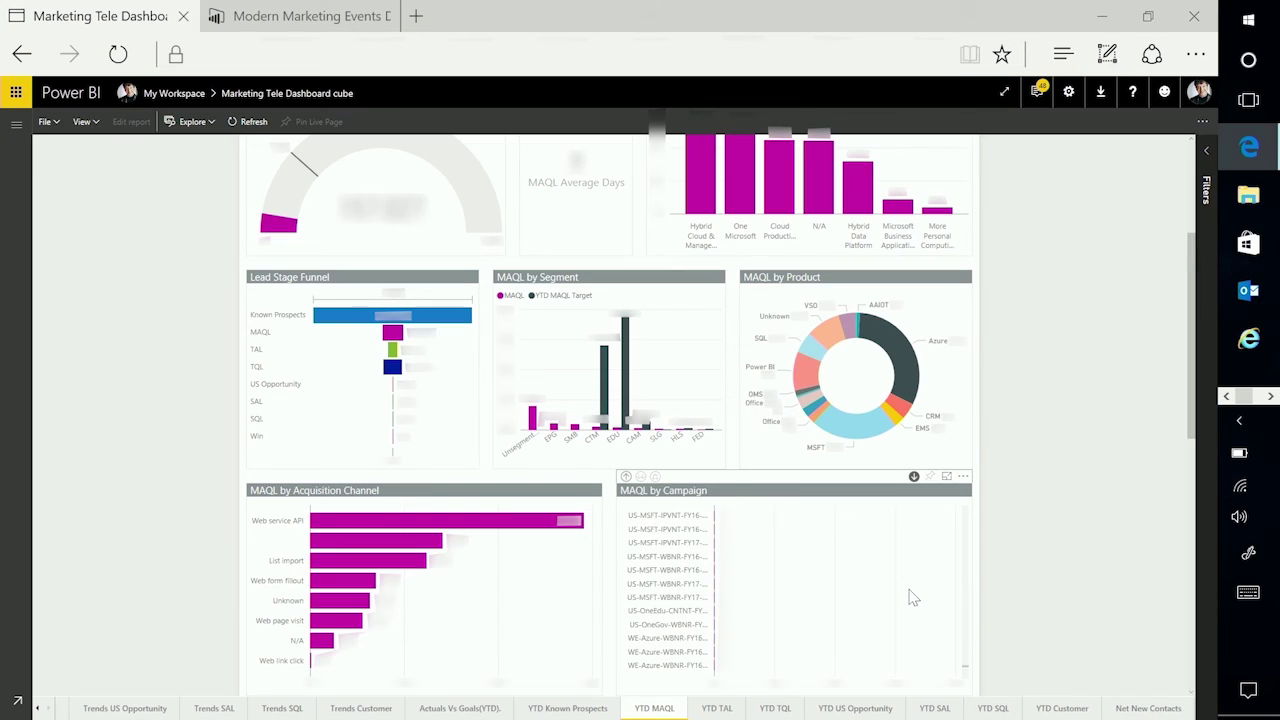
scroll(913, 598, "up", 5)
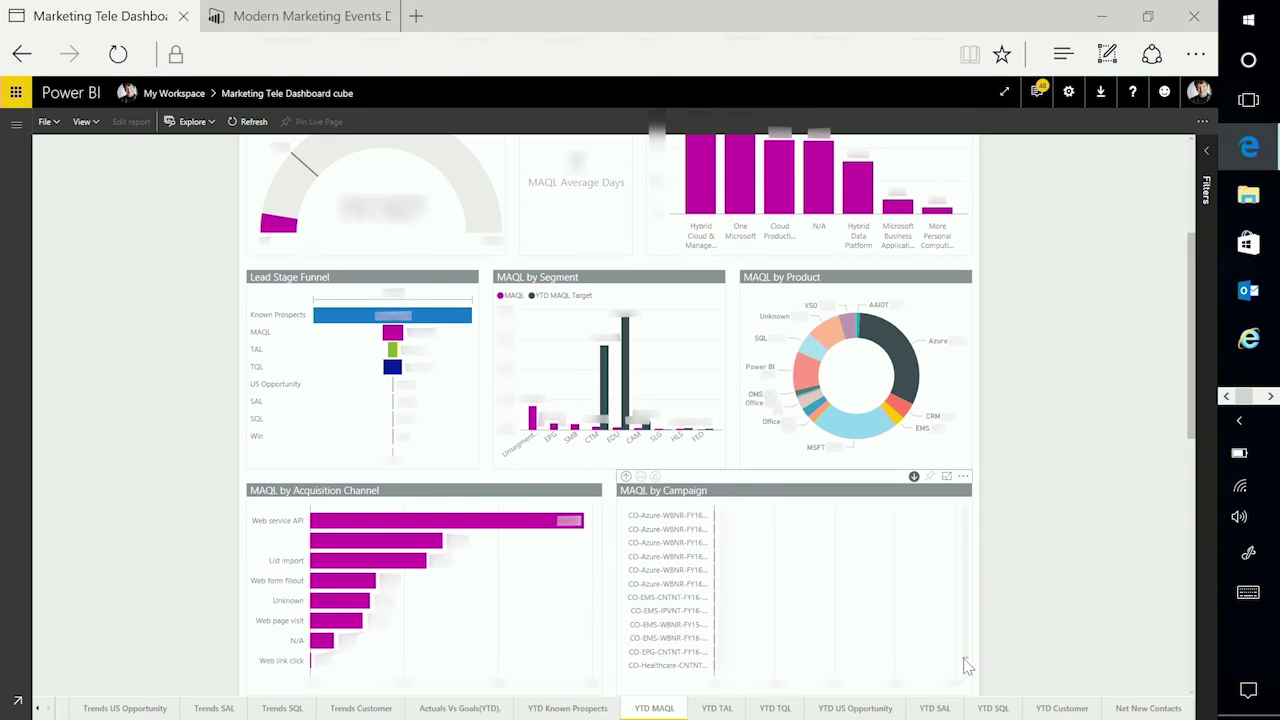
scroll(962, 591, "up", 5)
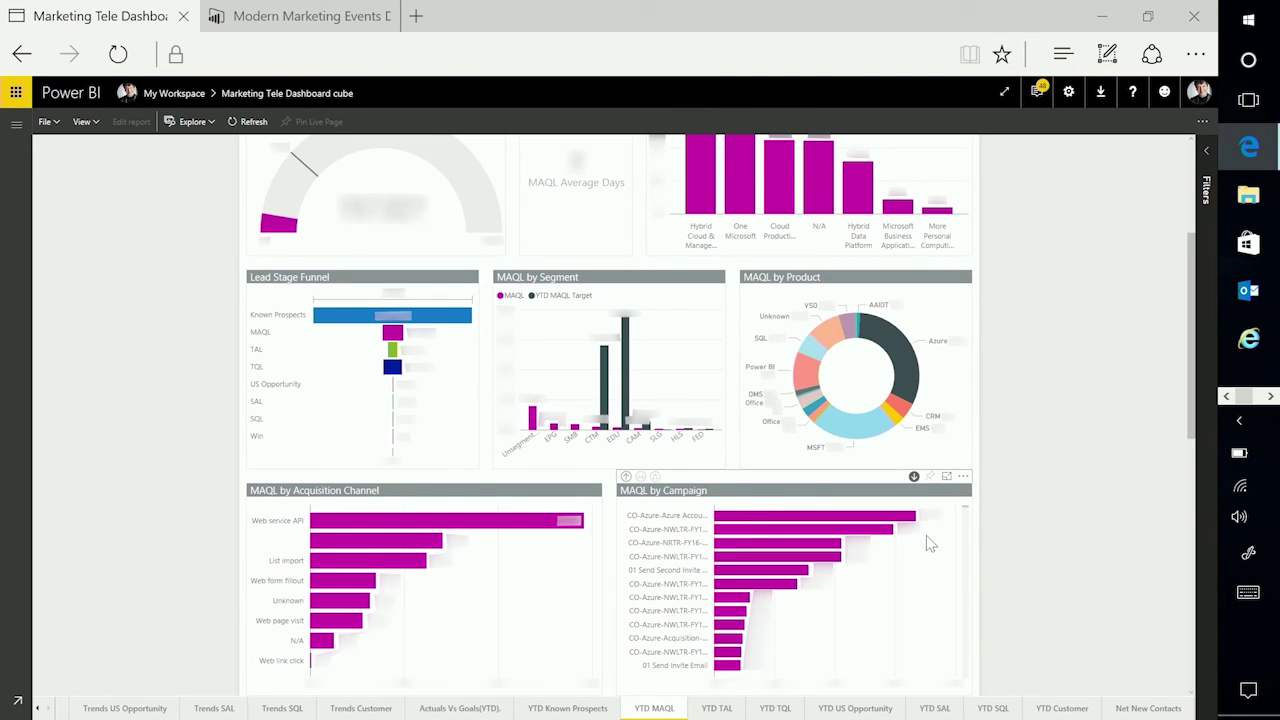